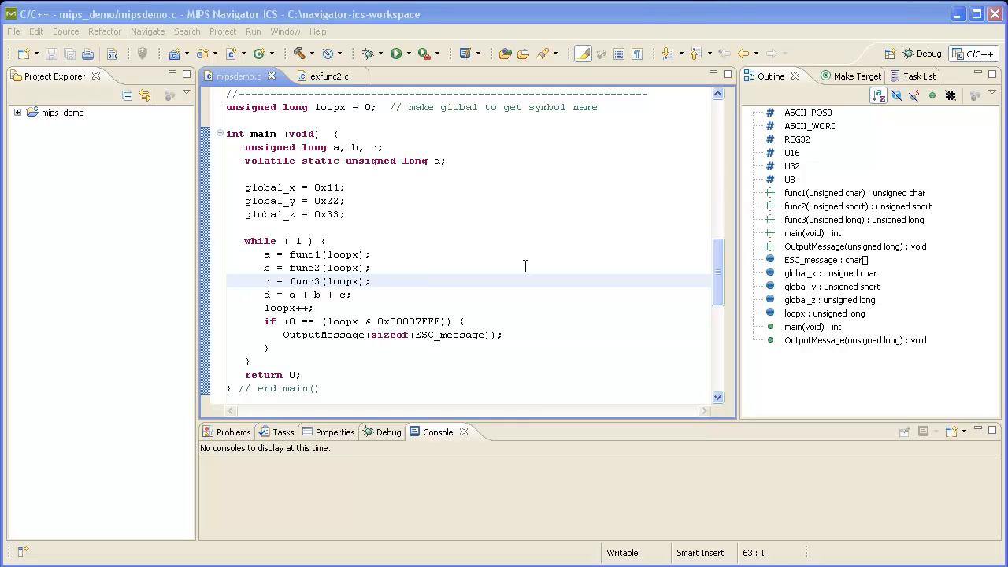
Expand the mips_demo project tree and its Binaries folder to show the built binary
click(18, 112)
click(32, 126)
click(97, 139)
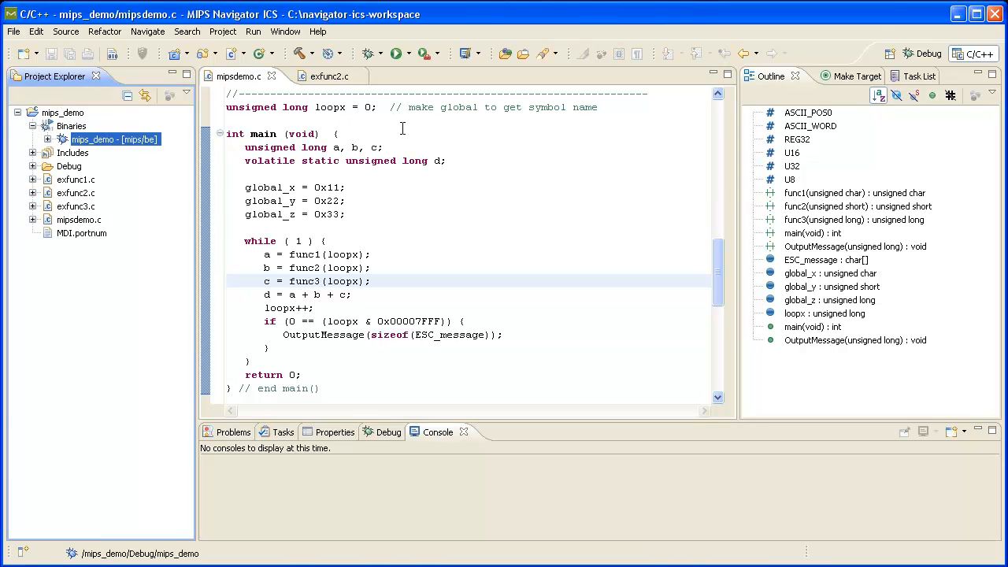
Create a new C project named mysim using the Makefile project Empty Project type
right_click(67, 299)
mouse_move(141, 316)
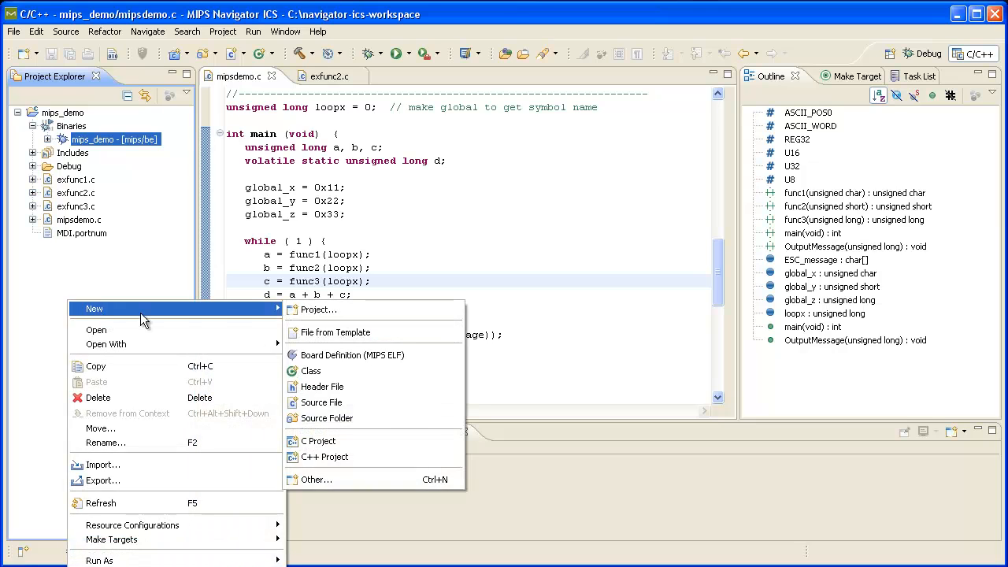
click(320, 311)
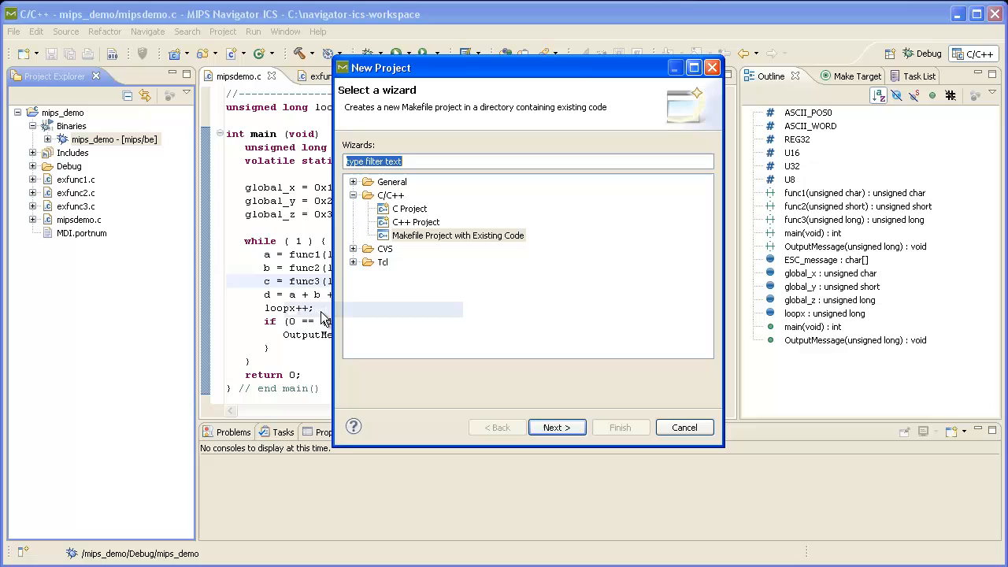
click(405, 211)
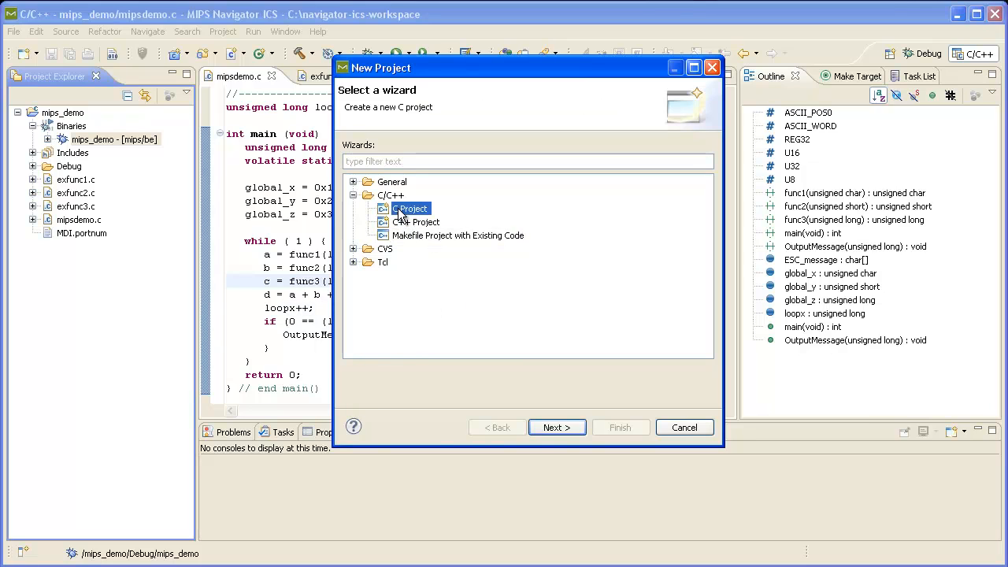
click(544, 427)
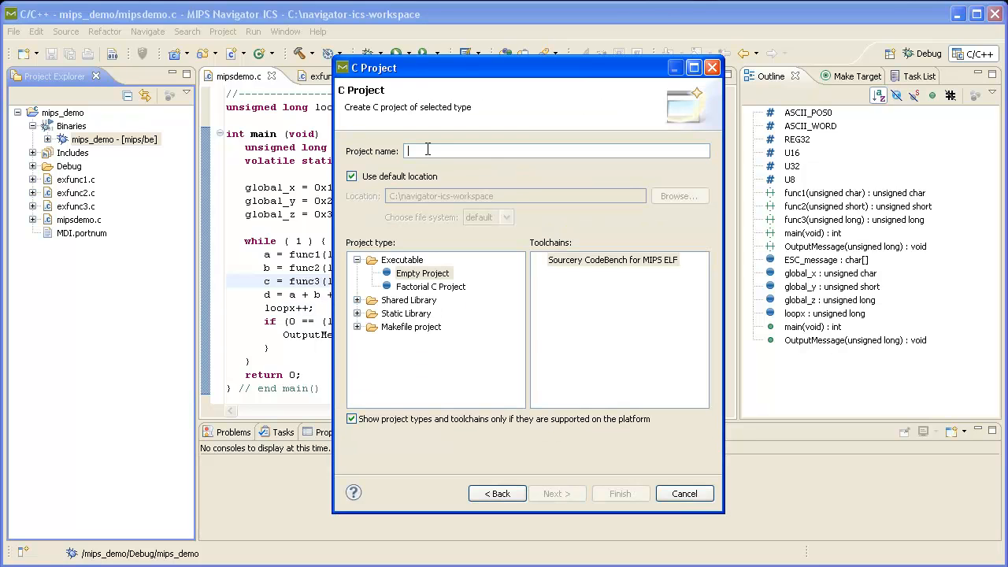
text(mysim)
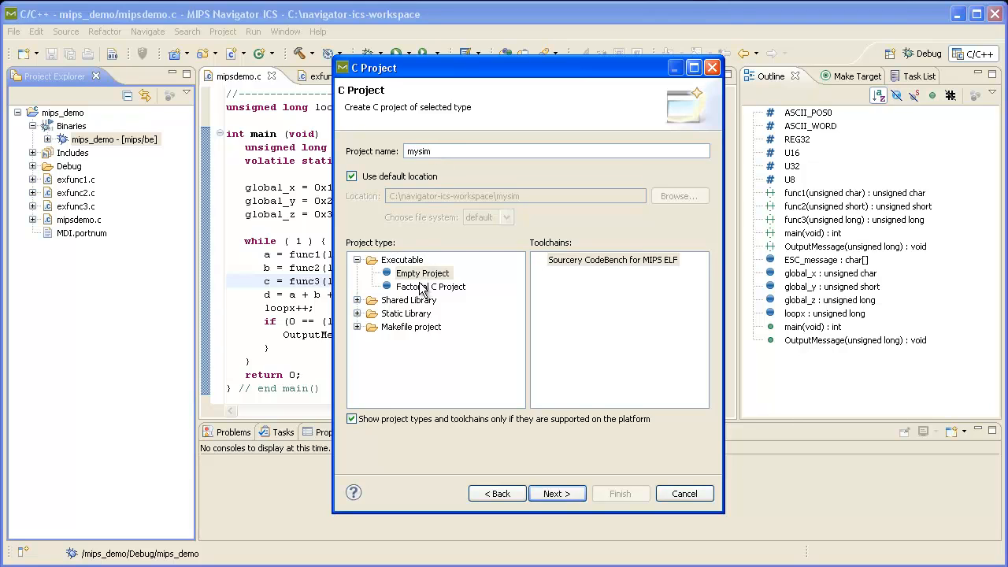
click(357, 326)
click(445, 340)
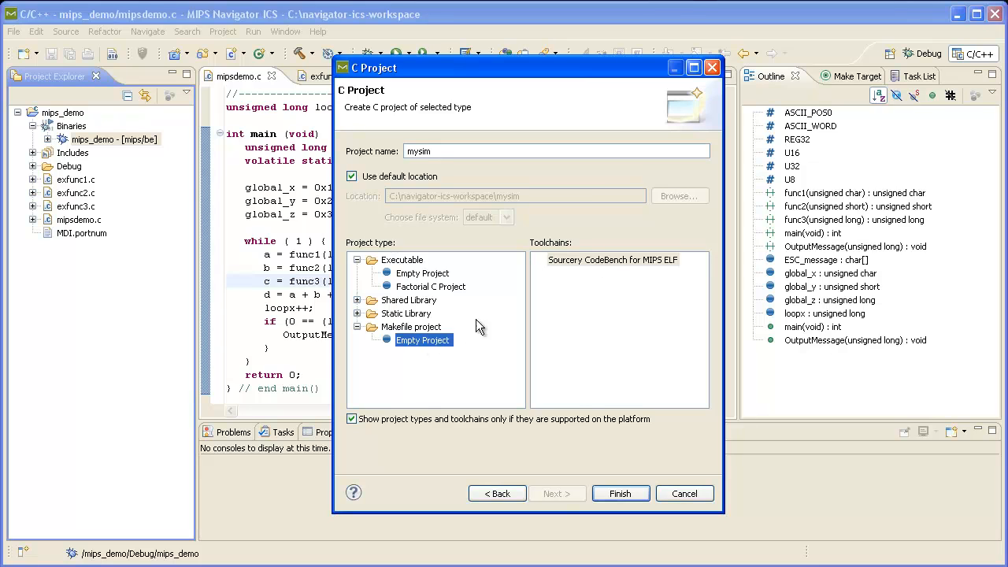
click(607, 490)
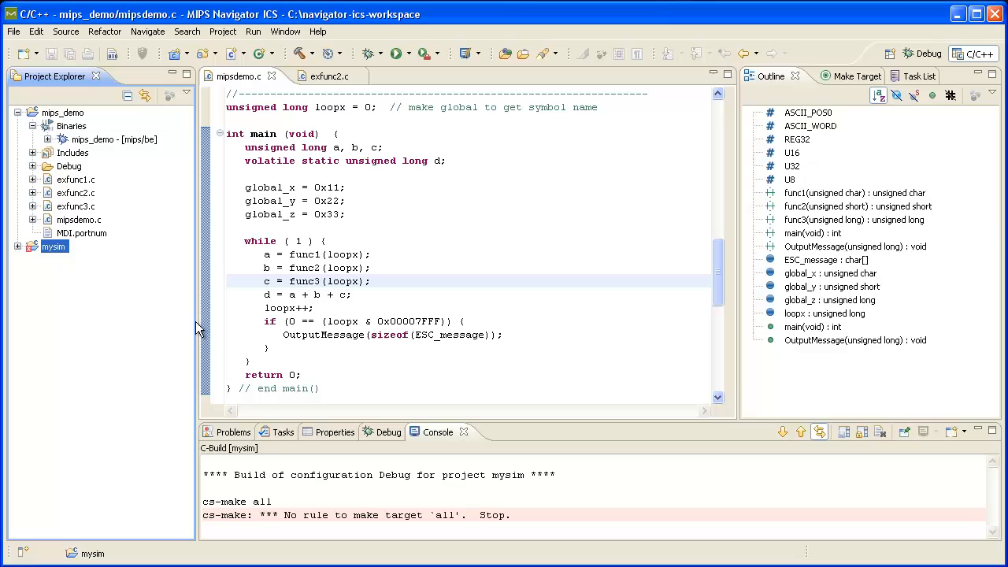
Expand mysim and open the File System import wizard for it
click(17, 246)
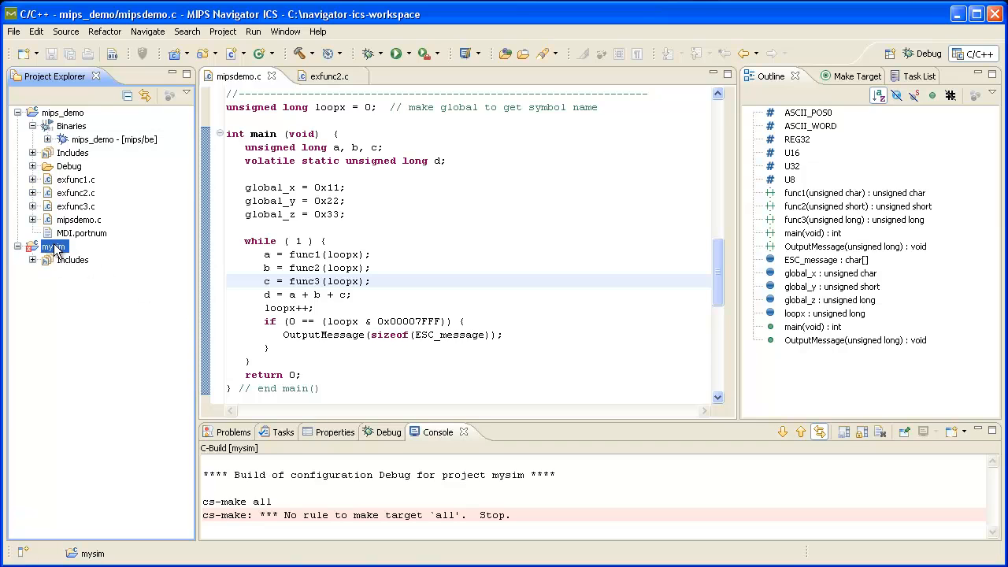
right_click(55, 249)
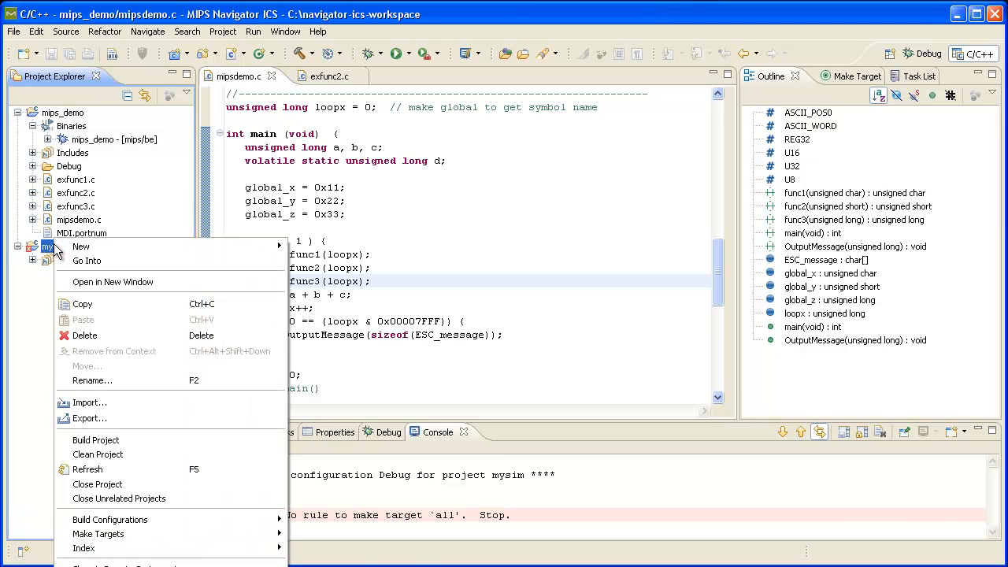
click(100, 398)
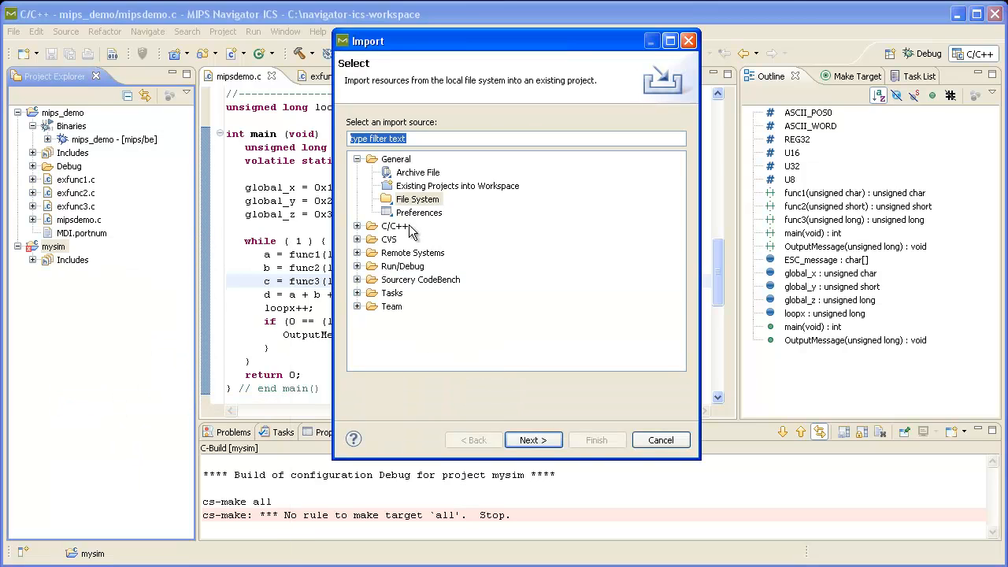
click(410, 202)
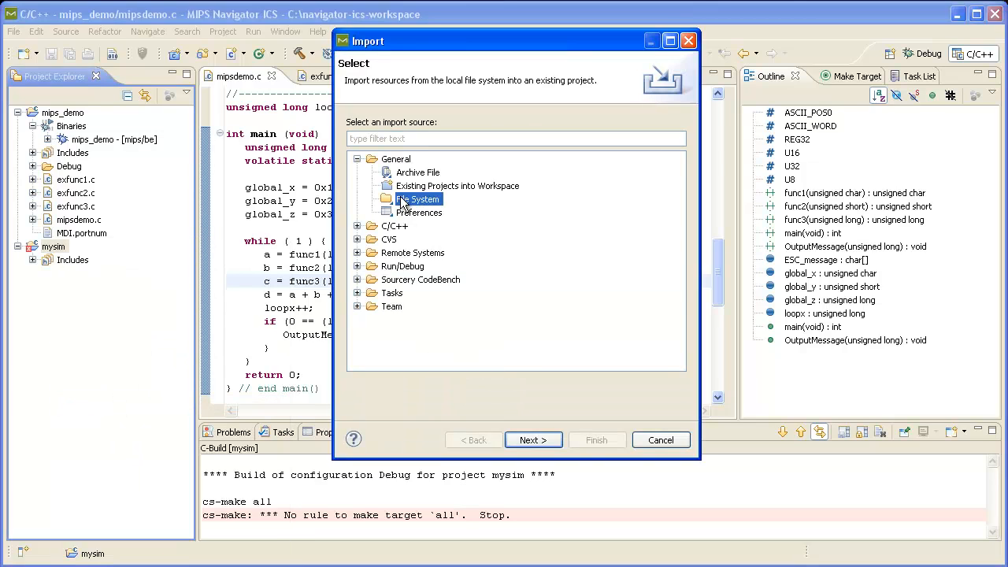
click(538, 439)
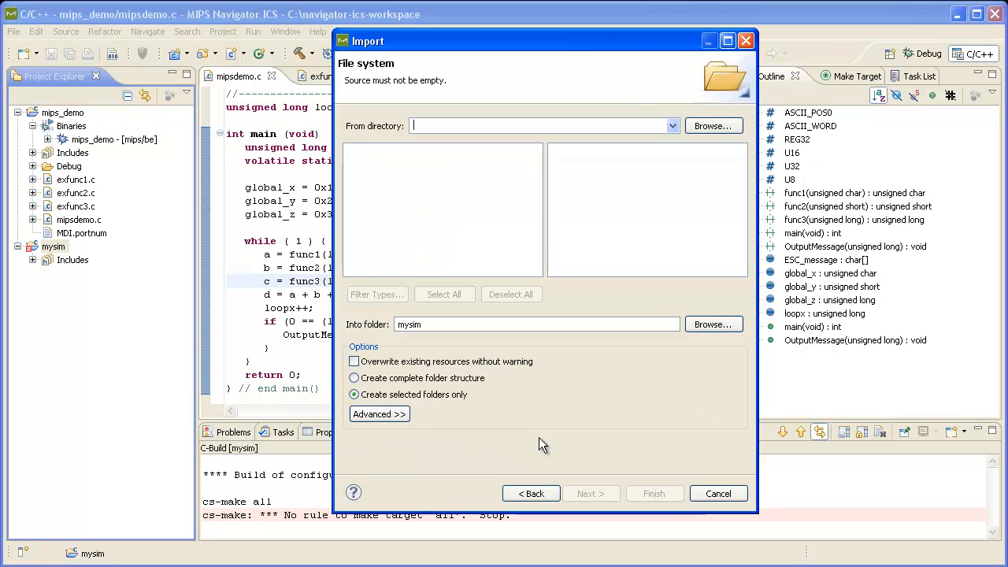
Import the Makefile and platform.c from C:\mips\NavigatorICS\examples\iasim-platform into the mysim folder
click(700, 125)
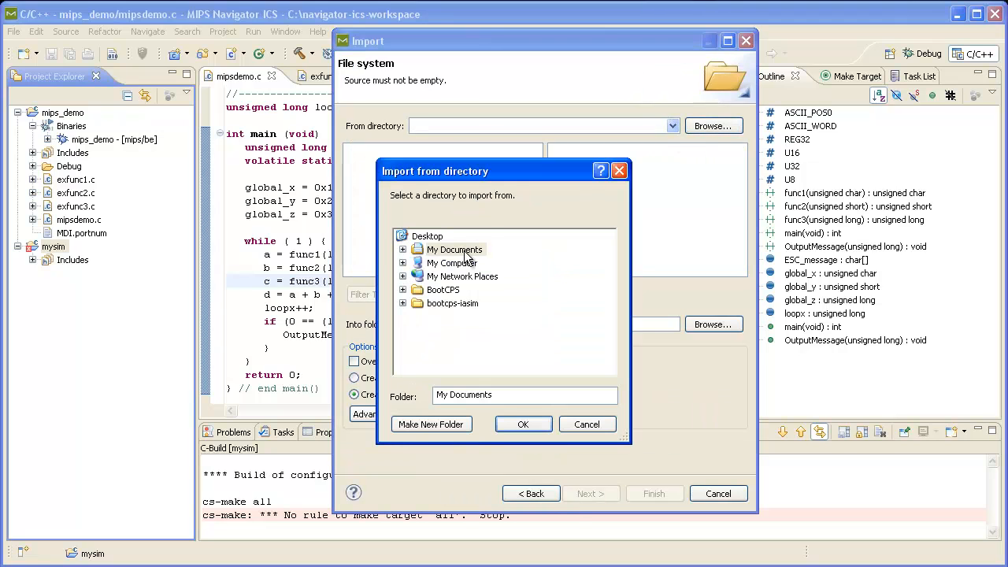
click(402, 264)
click(417, 250)
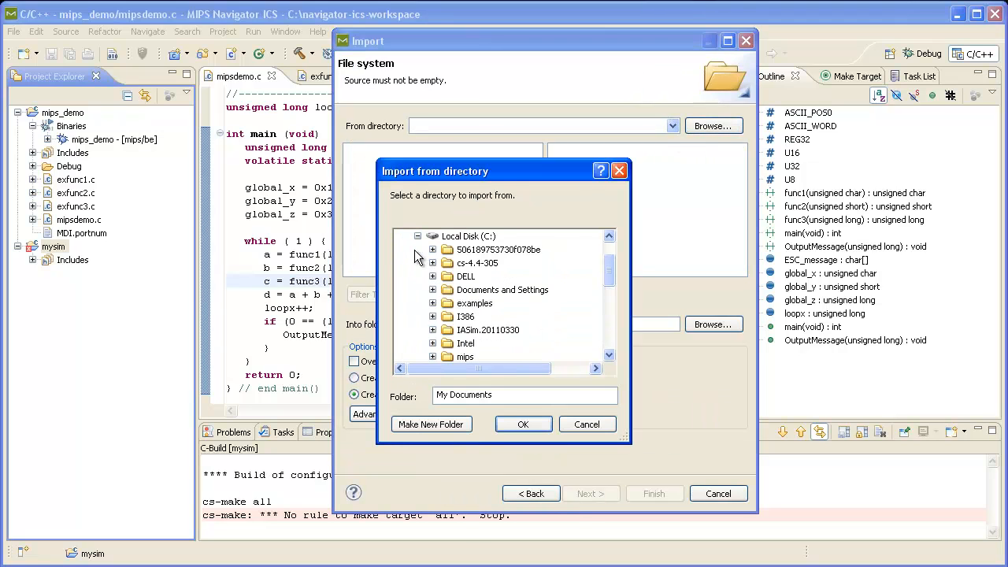
click(432, 356)
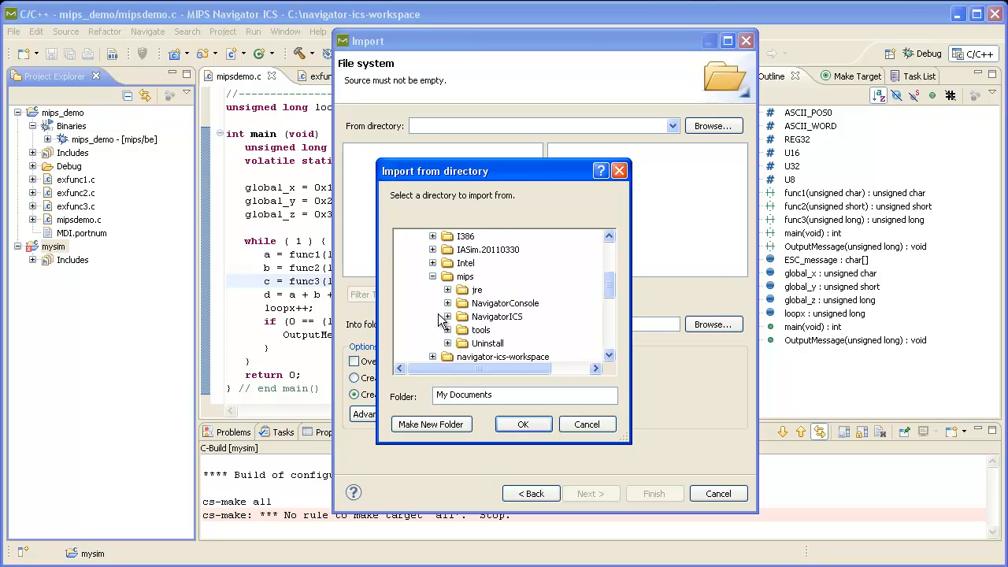
click(448, 316)
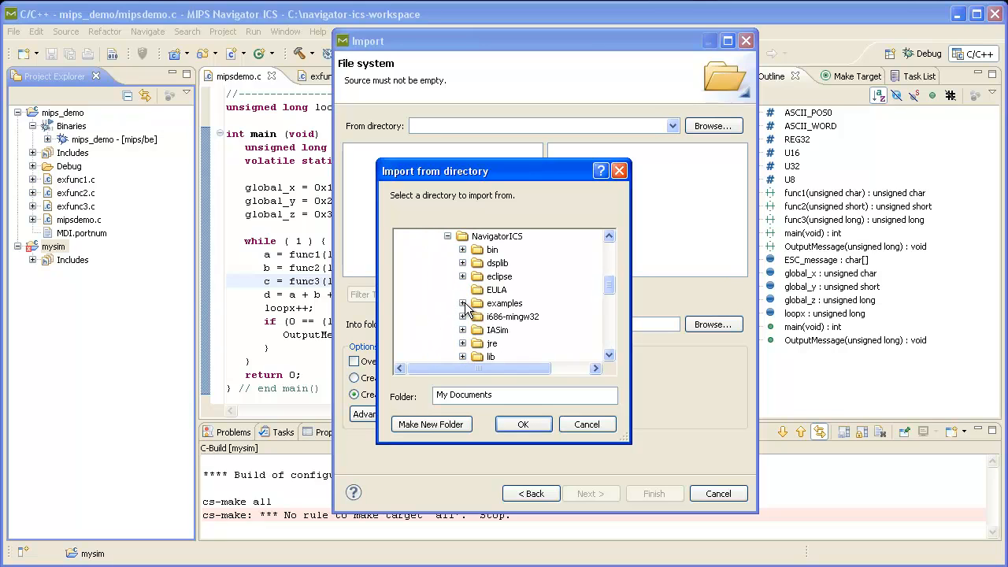
click(464, 303)
click(507, 277)
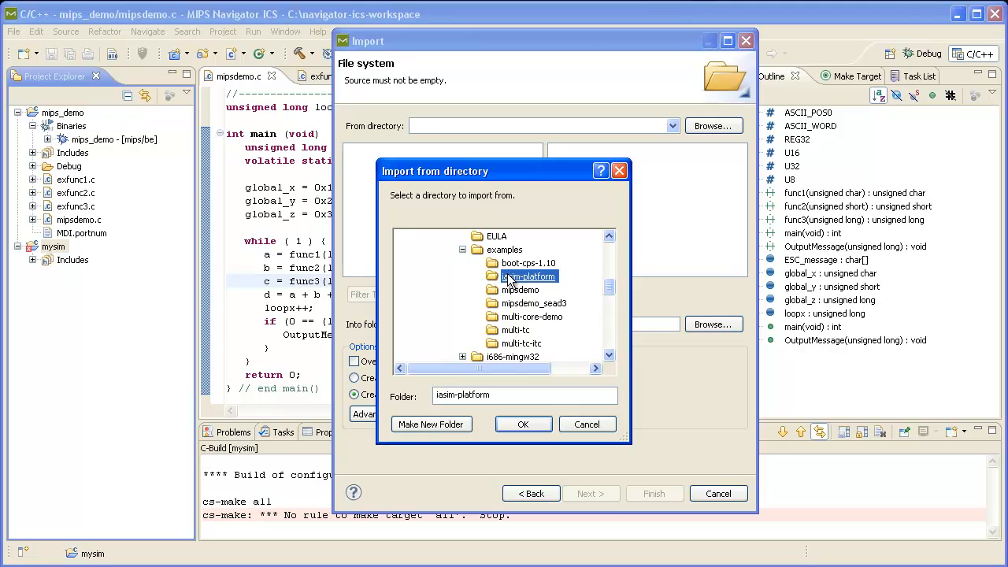
click(520, 426)
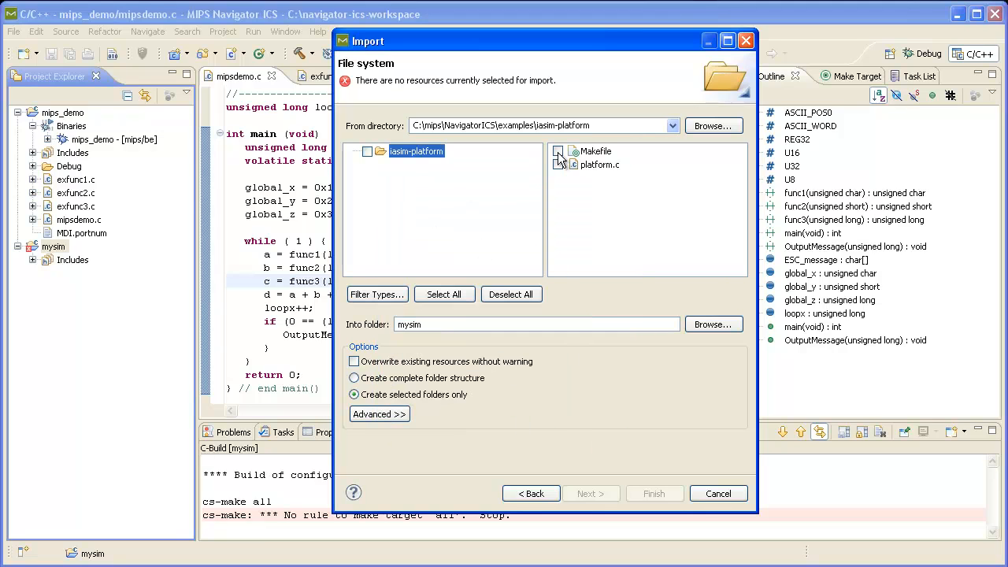
click(367, 152)
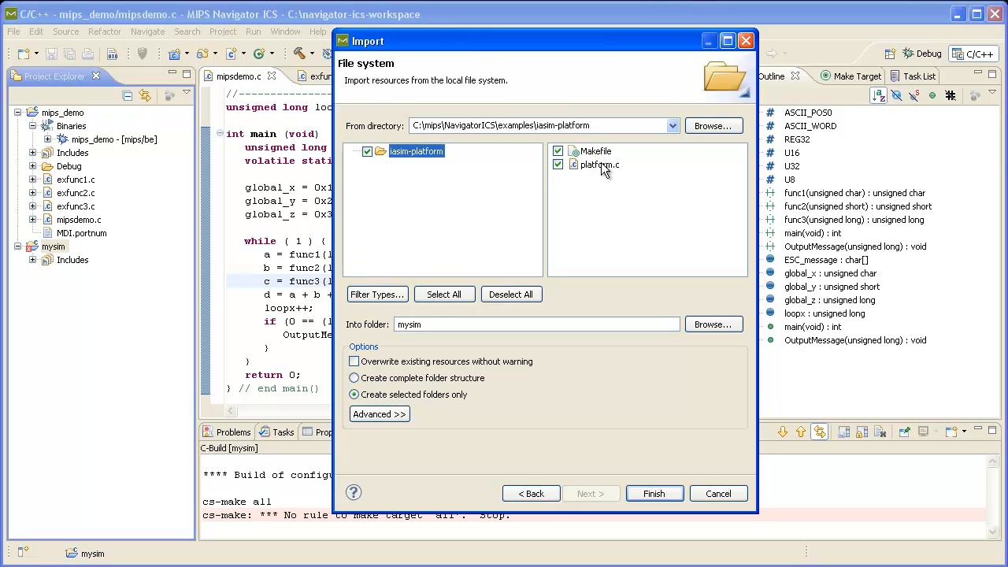
click(641, 491)
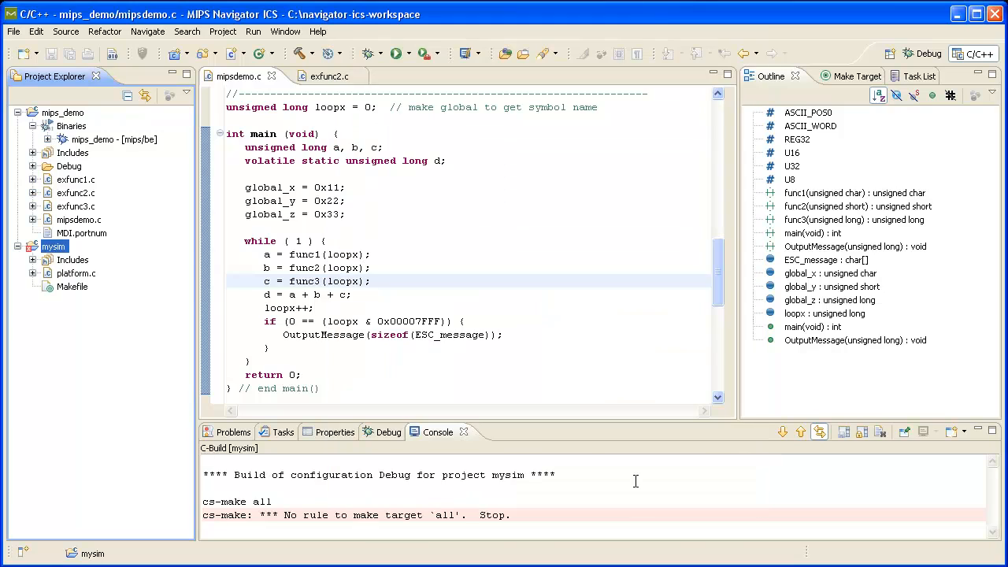
Open platform.c and read through its code down to the simulation call
click(63, 274)
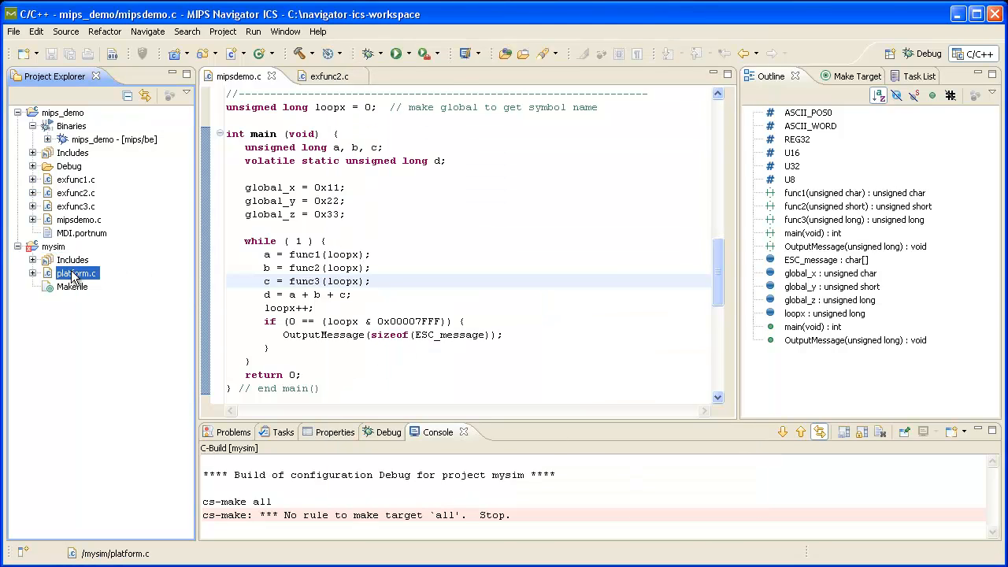
double_click(74, 275)
click(347, 160)
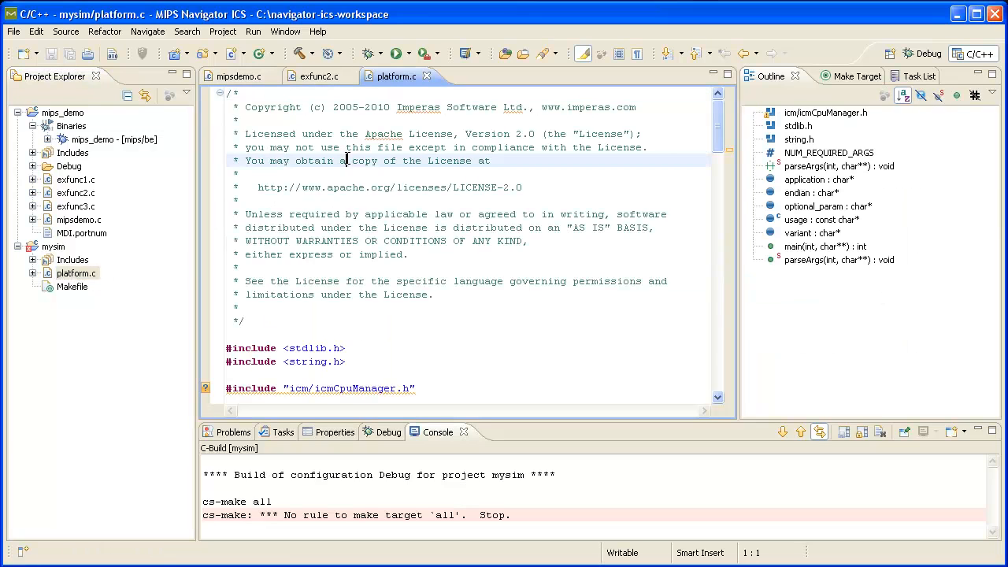
scroll(347, 161, down, 5)
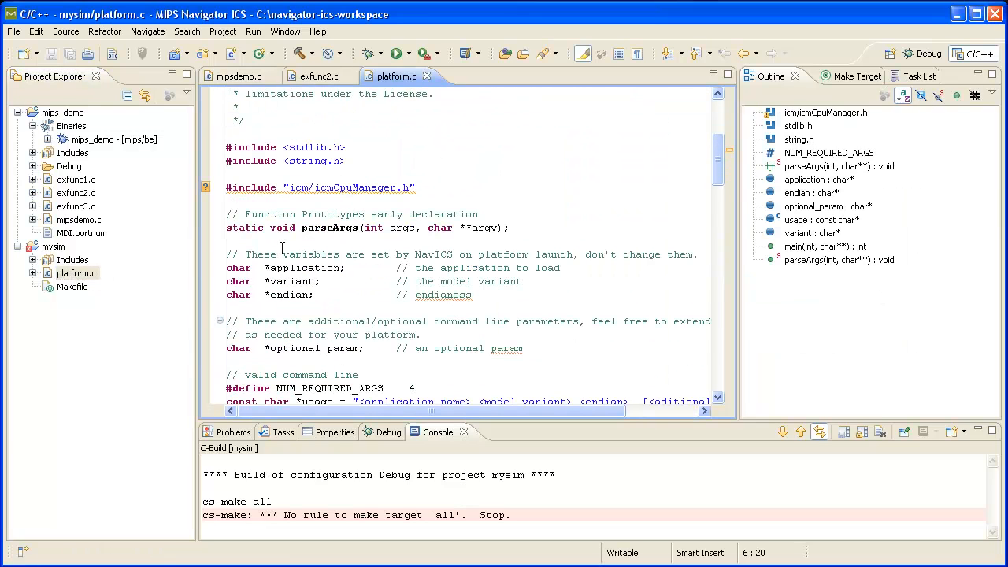
scroll(281, 249, down, 15)
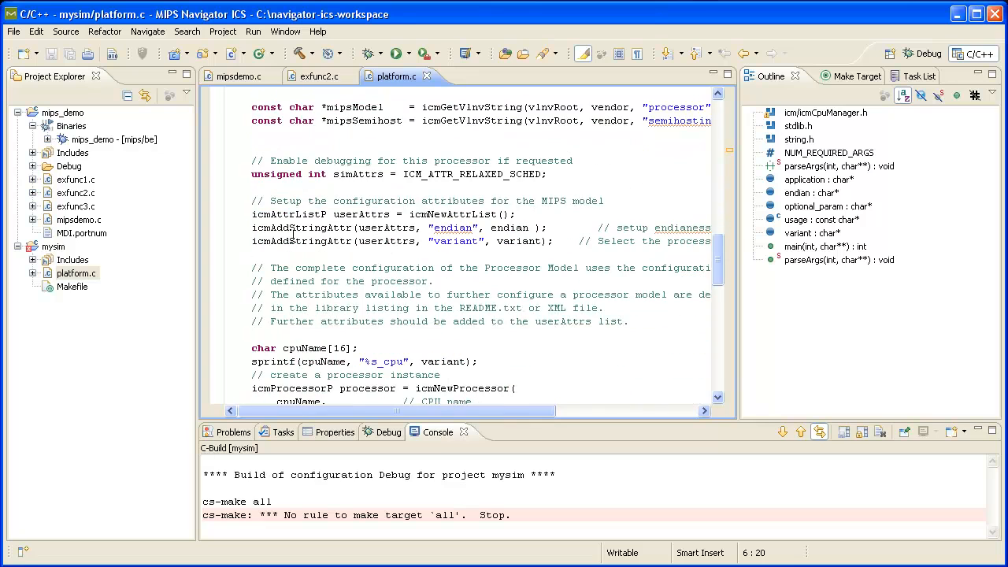
scroll(440, 239, down, 8)
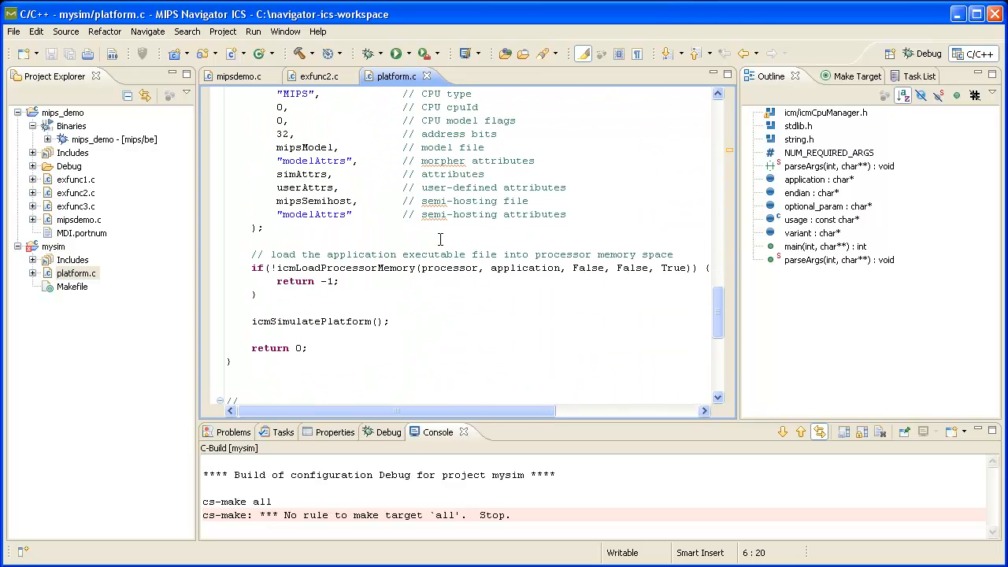
mouse_move(441, 266)
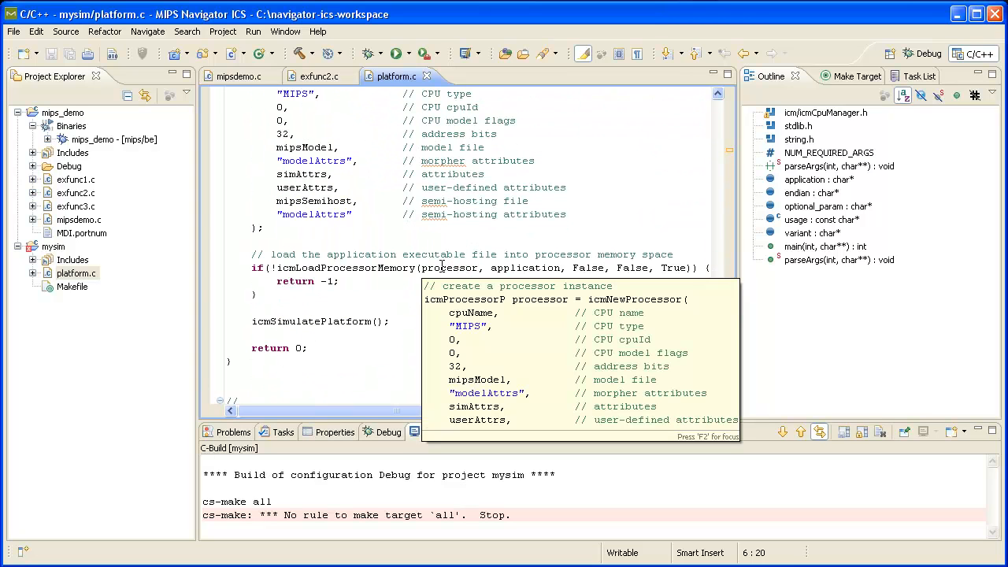
Build the Debug configuration of the mysim project
click(59, 247)
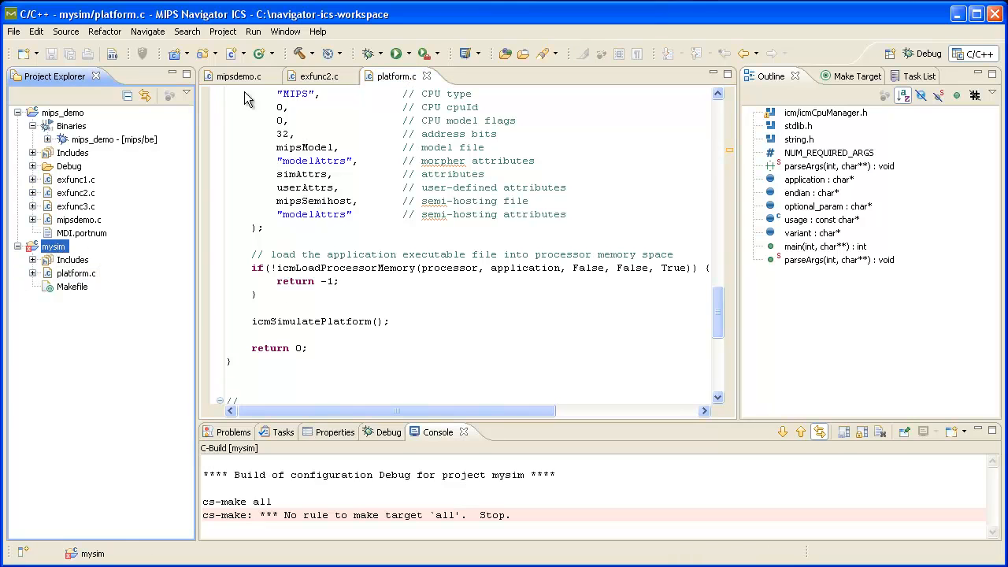
click(299, 53)
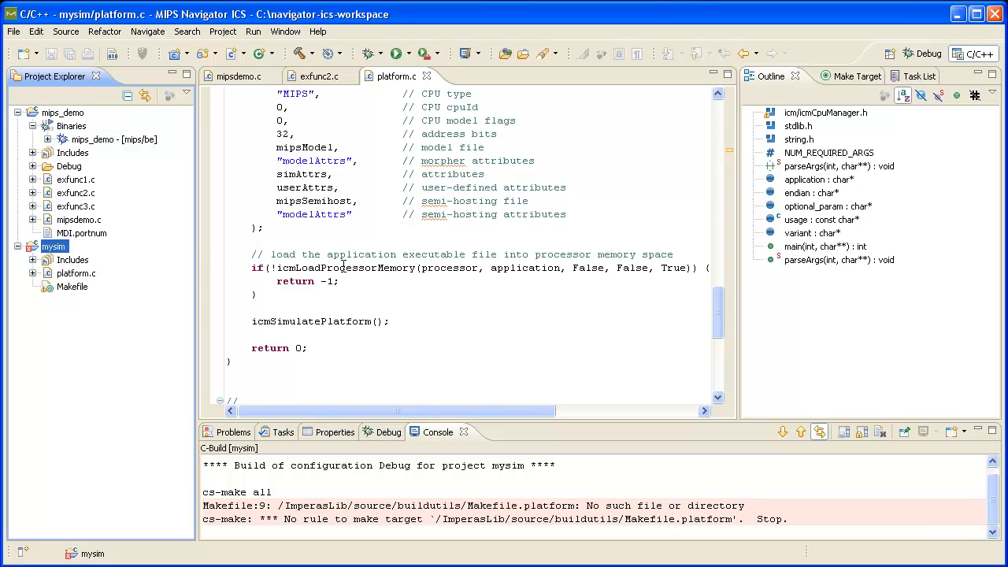
Open the mysim Makefile and uncomment the IMPERAS_HOME definition line
double_click(72, 286)
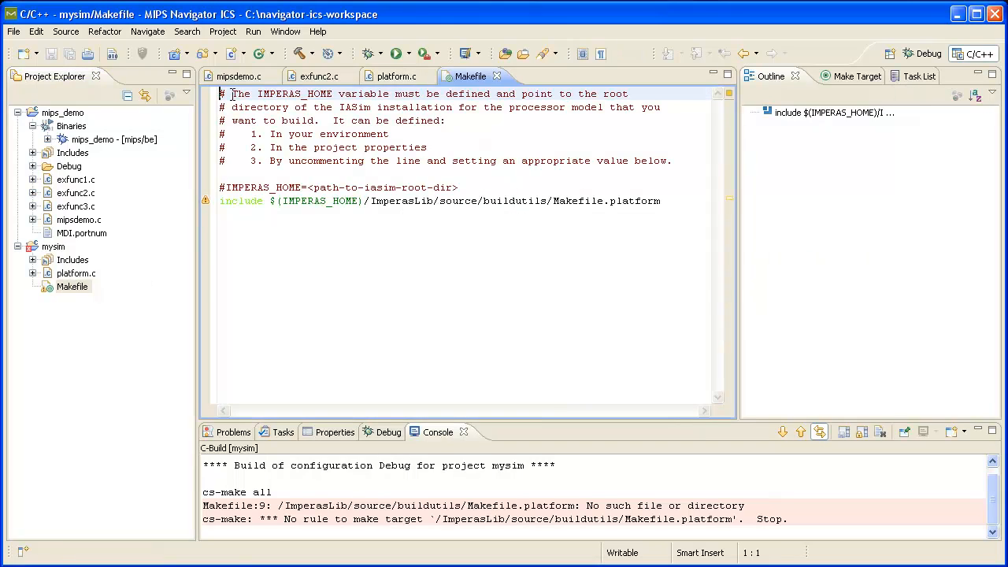
drag(221, 93, 219, 174)
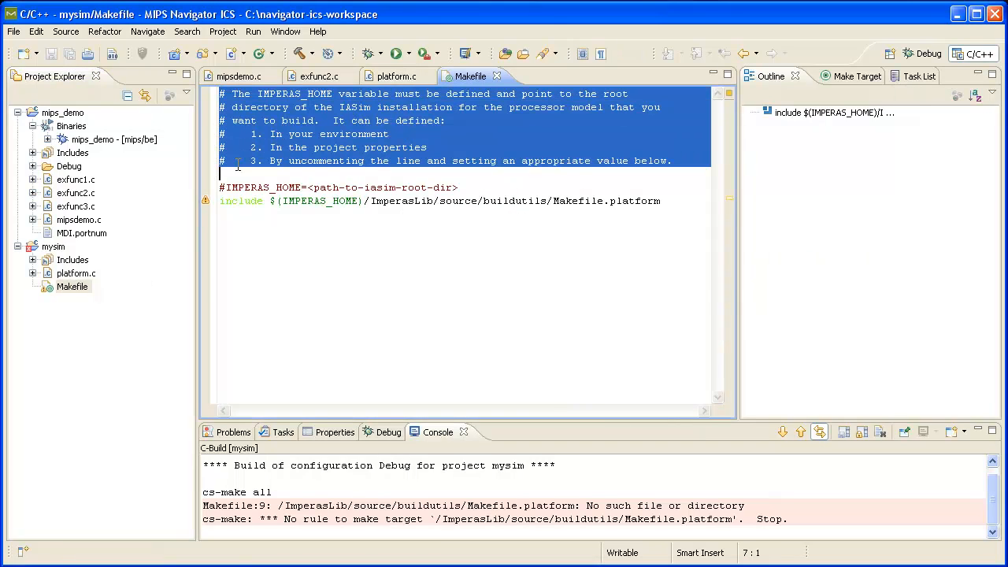
click(268, 188)
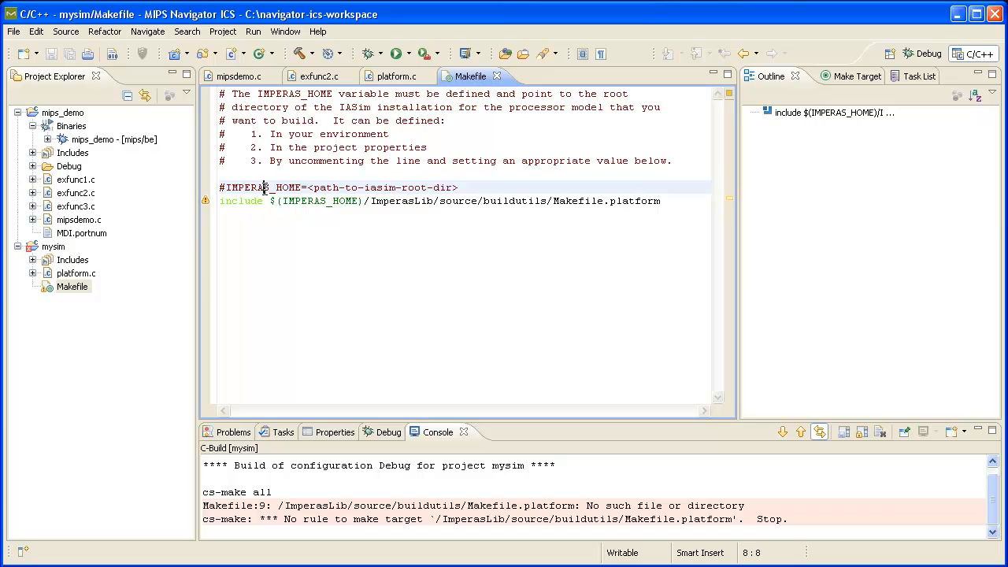
click(225, 188)
key(BackSpace)
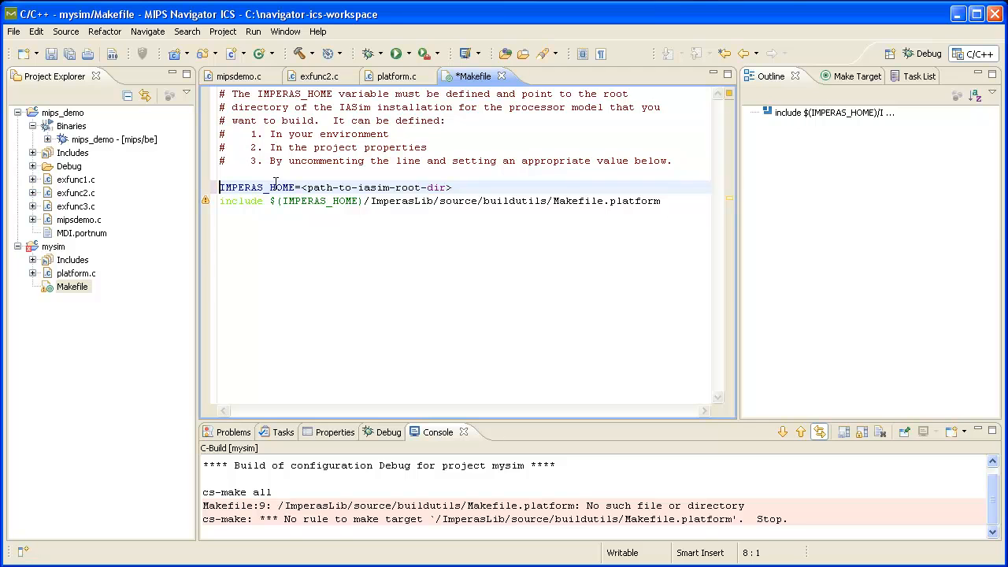
Copy the IASim root folder path C:\mips\NavigatorICS\IASim\IASim_1_0_6 from the file explorer, then close it
key(super+e)
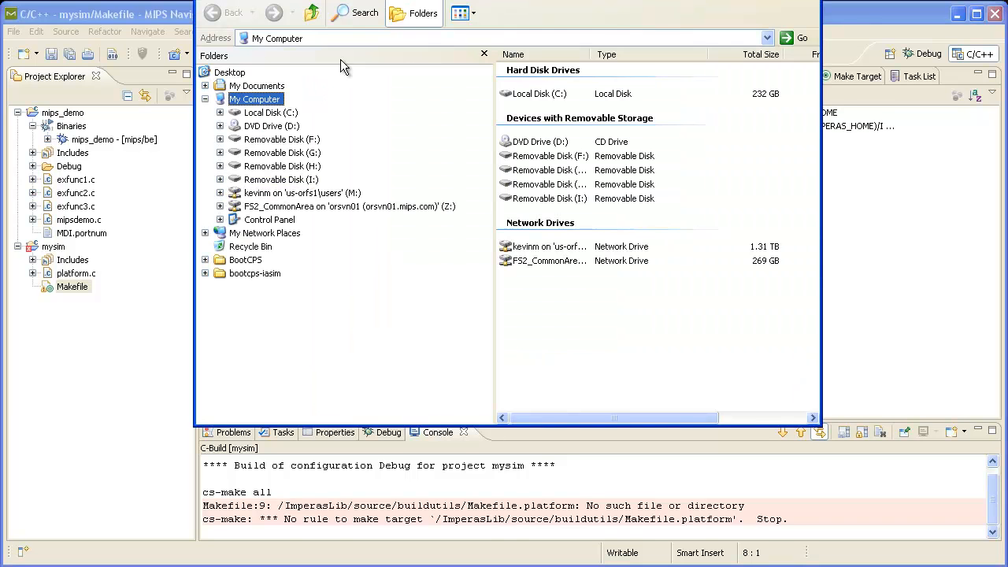
drag(360, 0, 369, 59)
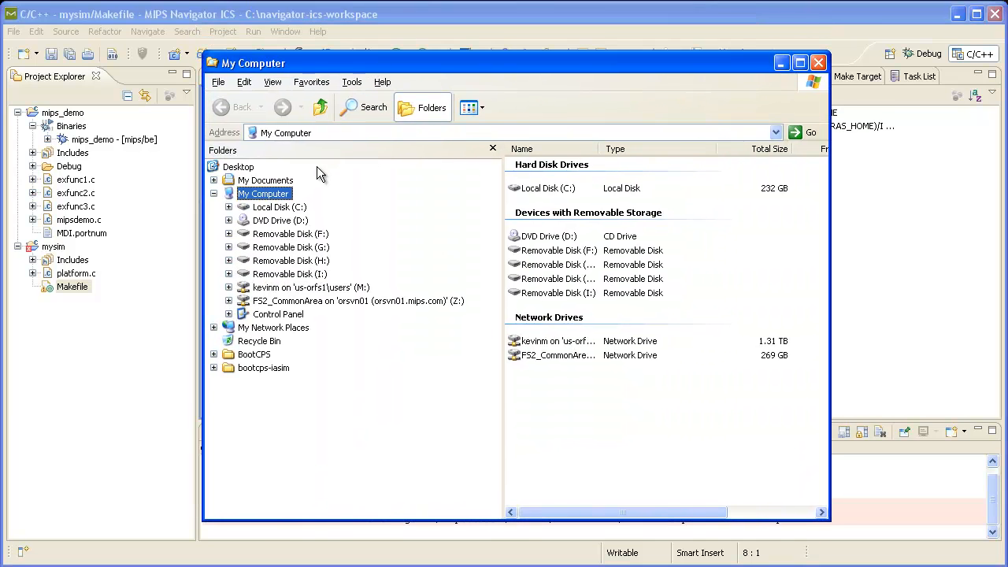
click(228, 207)
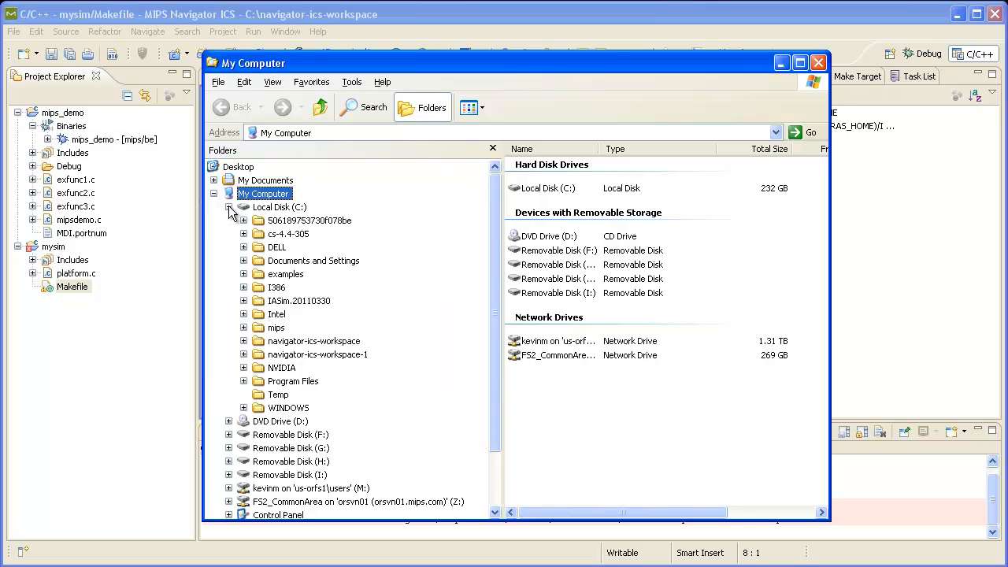
click(244, 328)
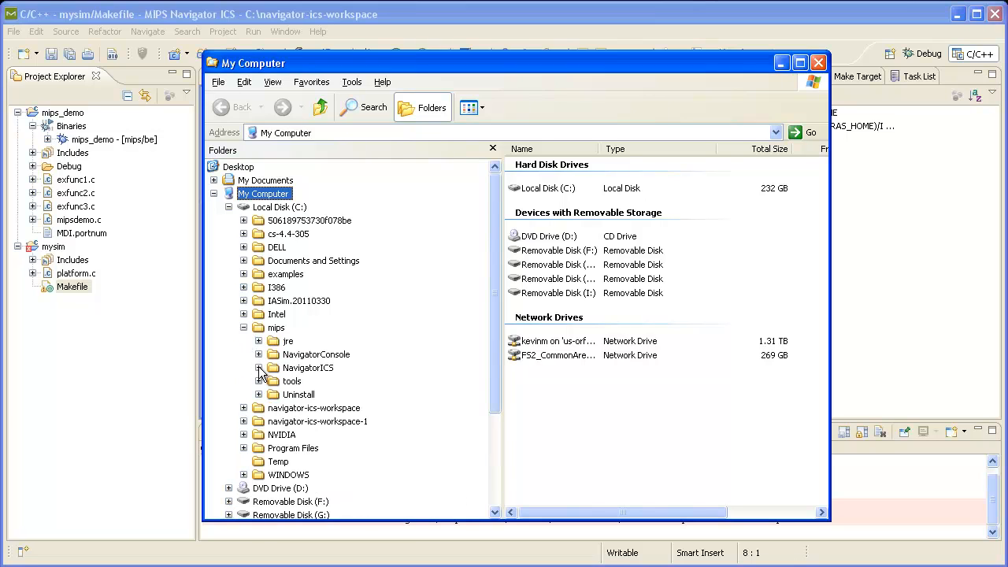
click(258, 368)
scroll(262, 437, down, 1)
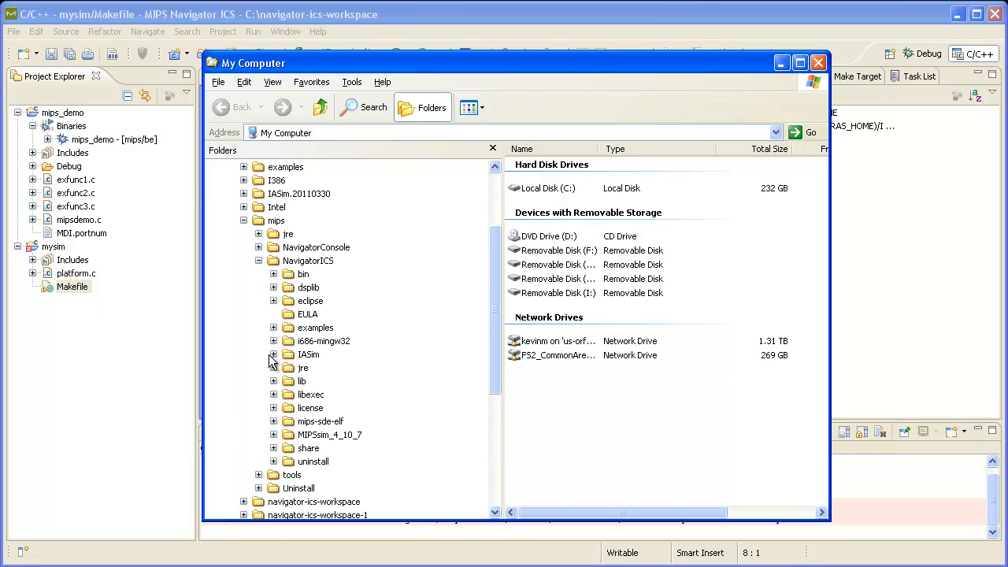
click(273, 354)
click(331, 368)
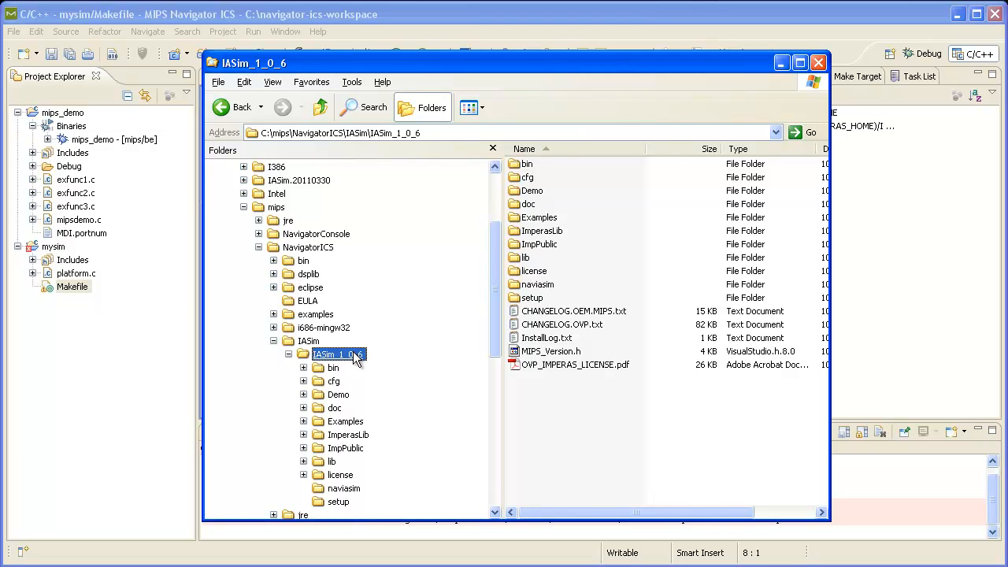
click(422, 132)
key(ctrl+c)
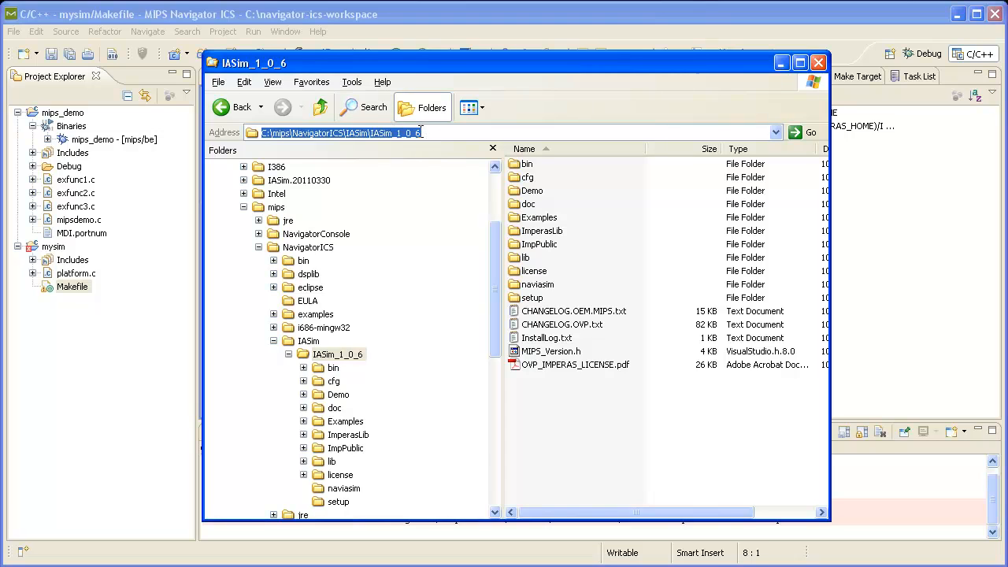
click(819, 62)
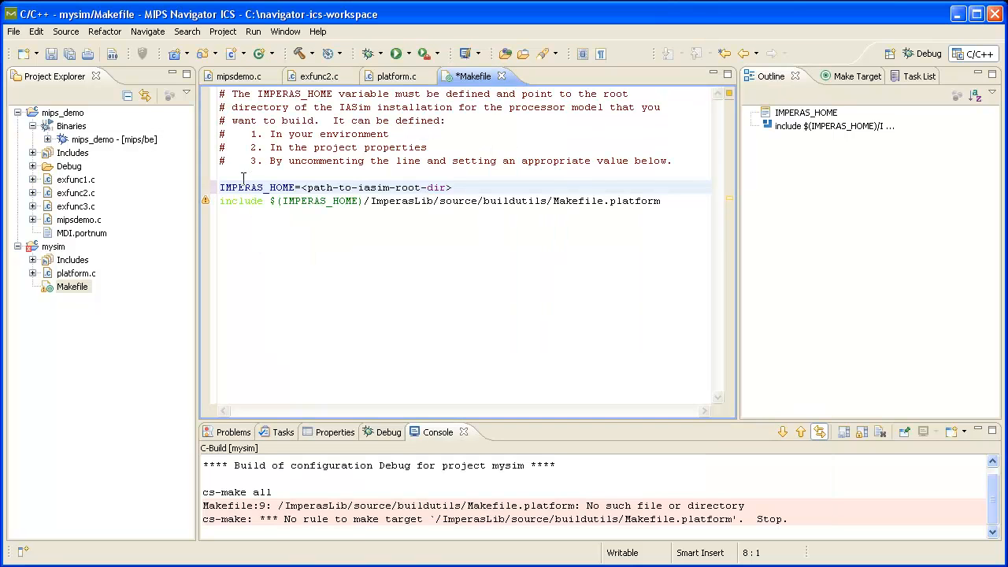
Set IMPERAS_HOME in the Makefile to C:/mips/NavigatorICS/IASim/IASim_1_0_6 using forward slashes, and save the file
drag(301, 188, 451, 186)
key(ctrl+v)
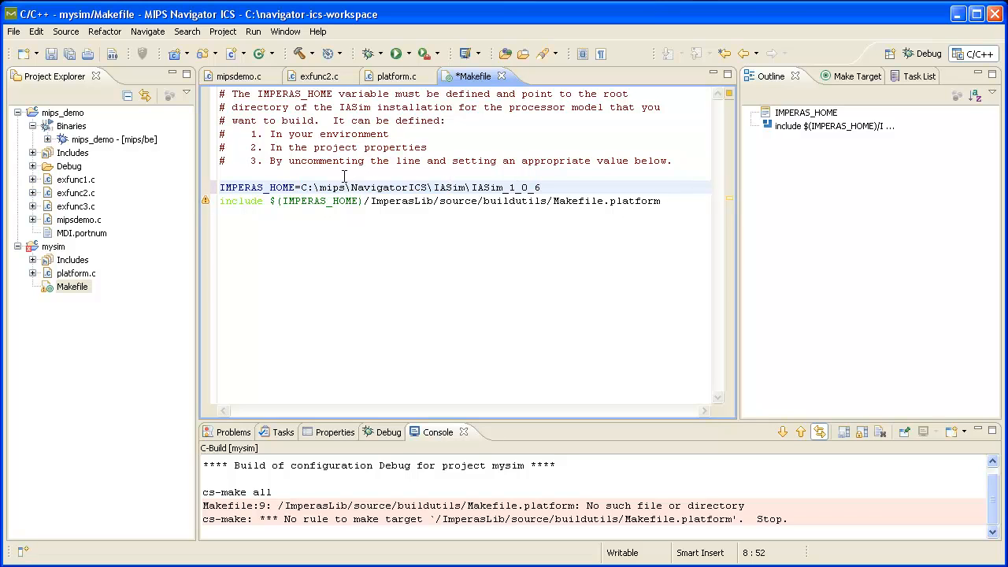
click(314, 188)
click(349, 187)
key(BackSpace)
text(/)
click(433, 187)
key(BackSpace)
text(/)
click(471, 187)
key(BackSpace)
text(/)
key(ctrl+s)
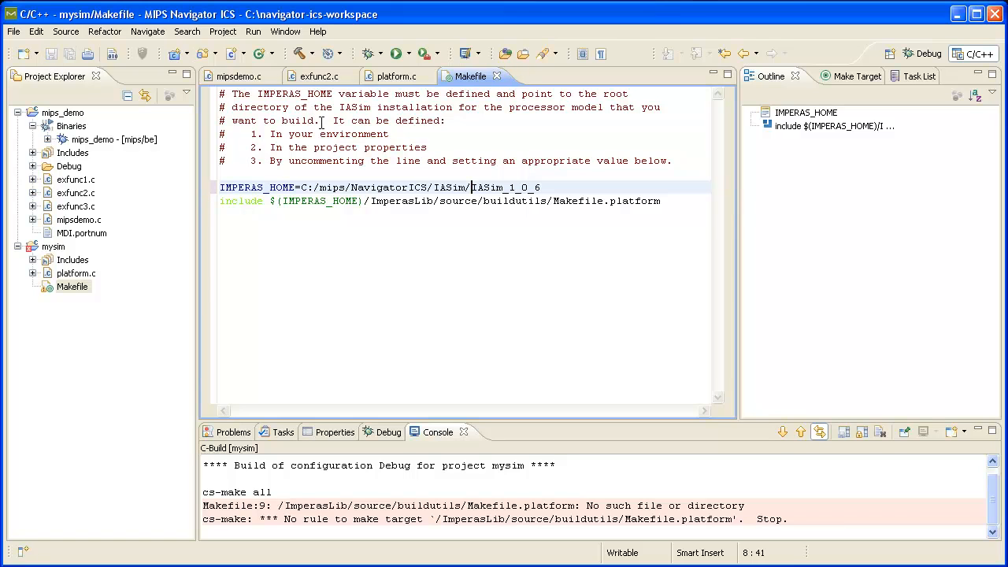
Build the mysim project again and select the generated platform.Windows.exe
click(299, 53)
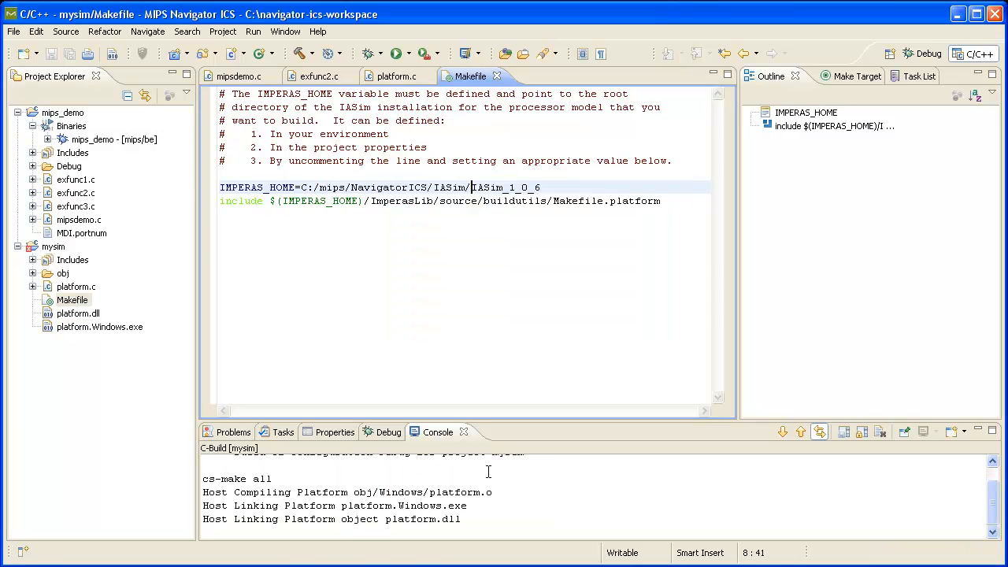
click(127, 326)
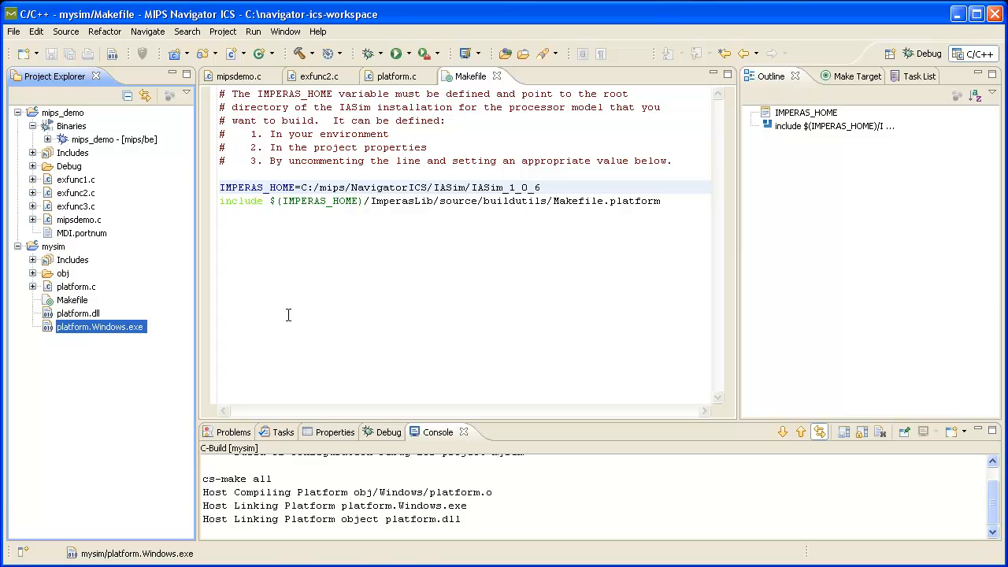
Open the debug configurations for the mips_demo binary and duplicate the mips_demo MIPS ICS Application configuration
click(88, 139)
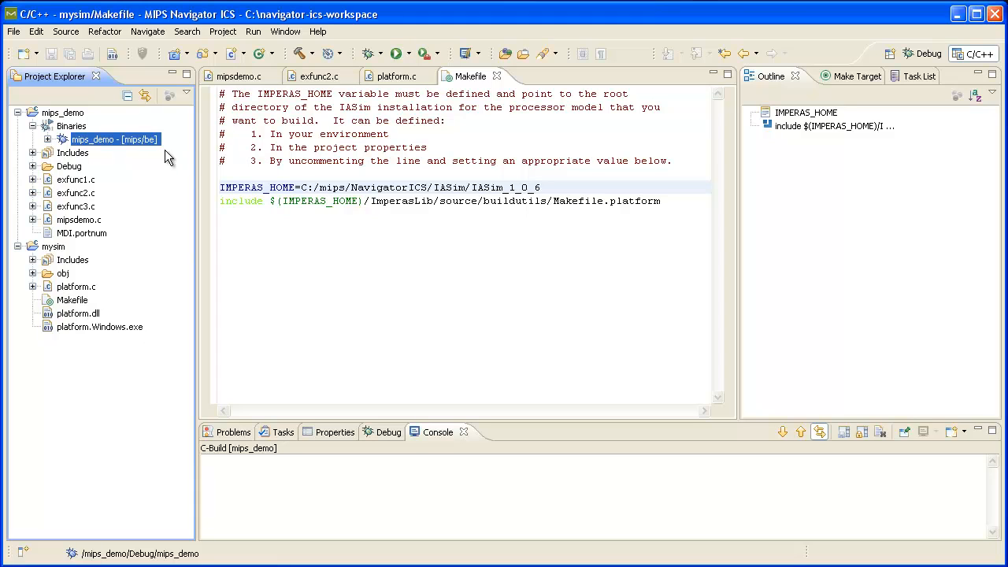
click(381, 52)
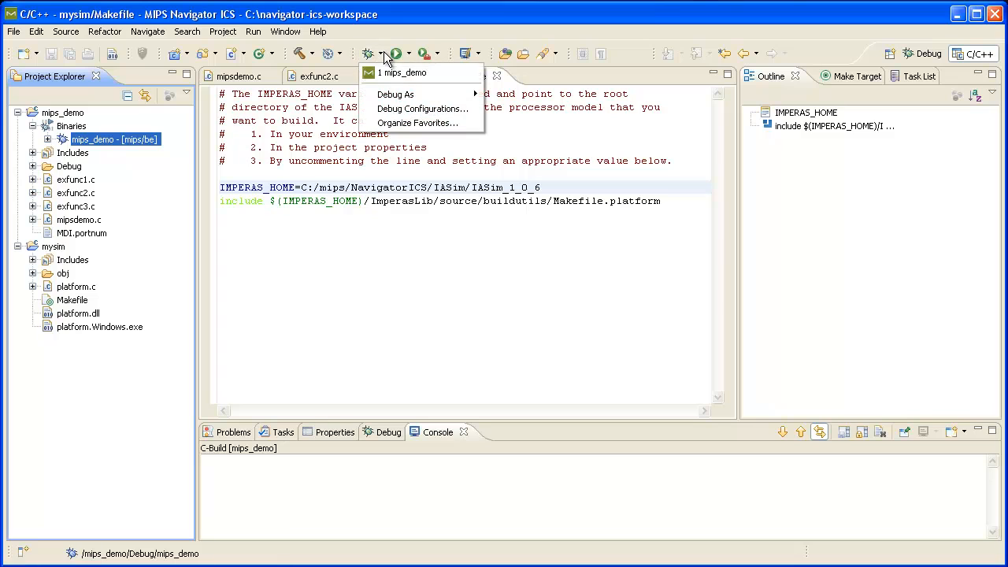
click(411, 108)
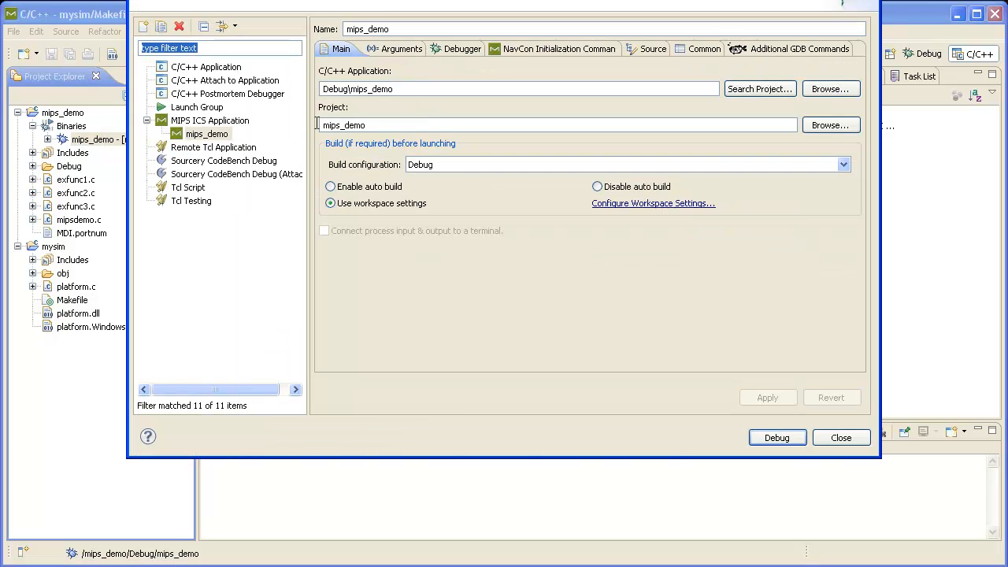
click(212, 136)
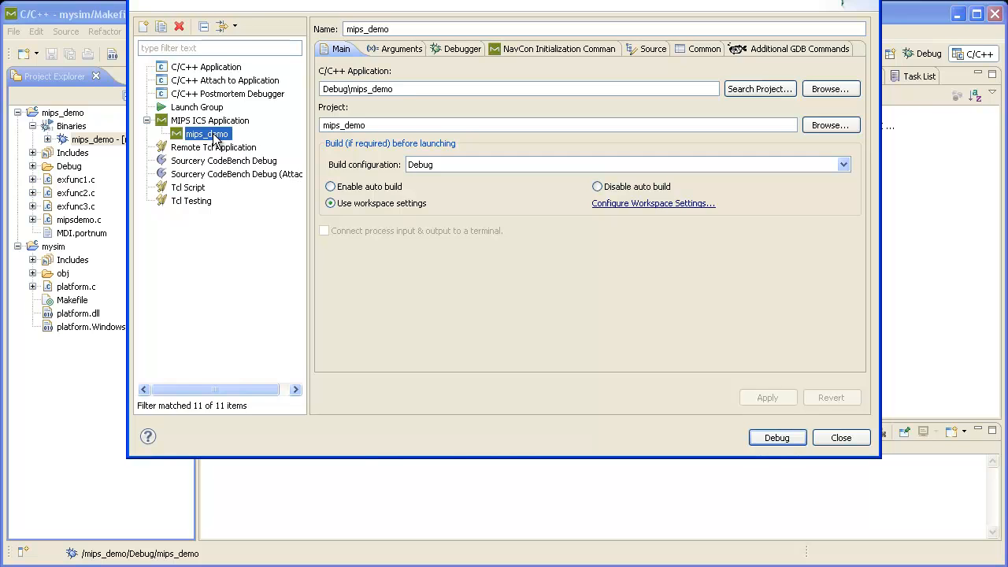
right_click(214, 140)
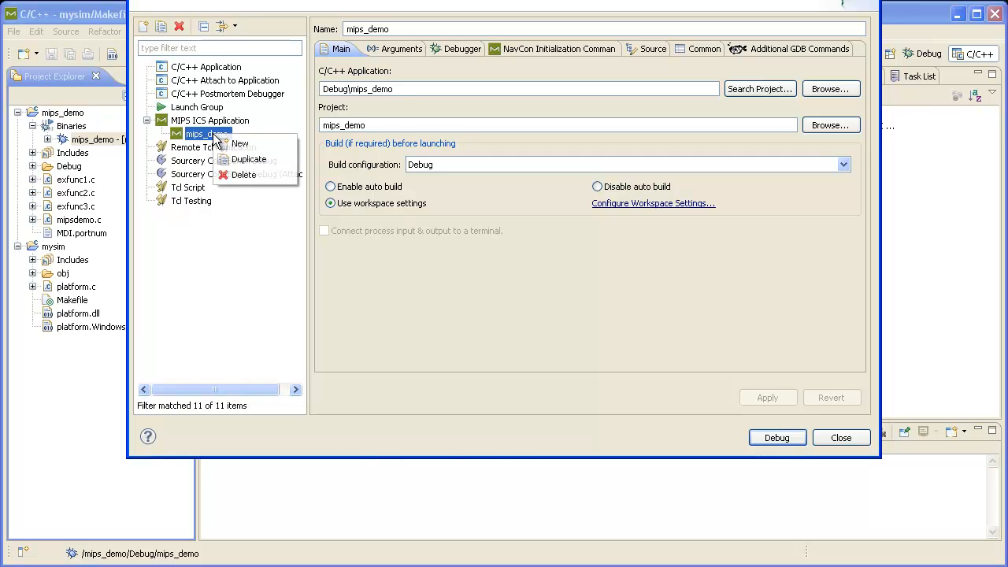
click(247, 160)
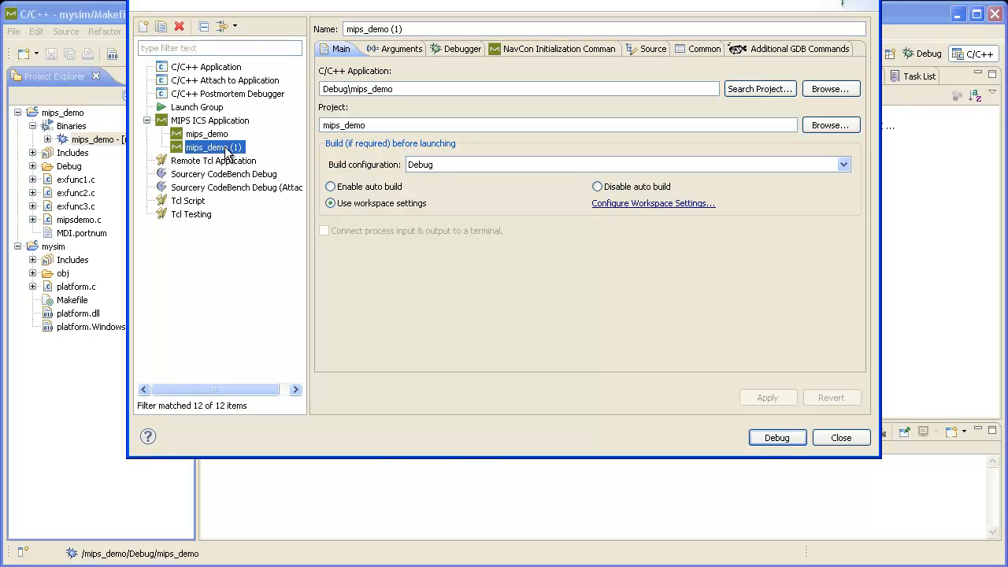
Rename the duplicated configuration to mips_demo (mysim)
double_click(396, 29)
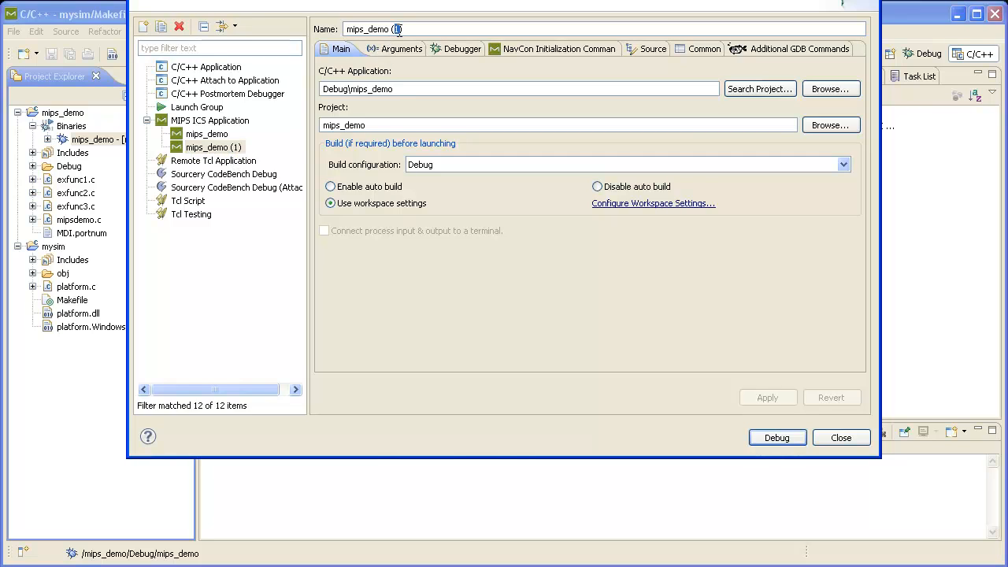
text(mysim)
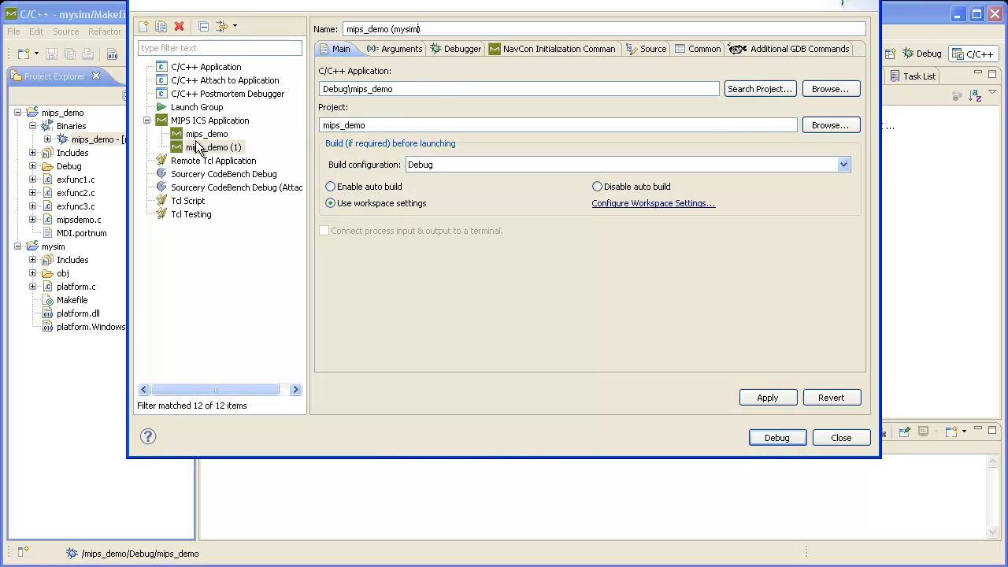
Set the debugger's Target Interface to MIPS IASim Advanced
click(459, 49)
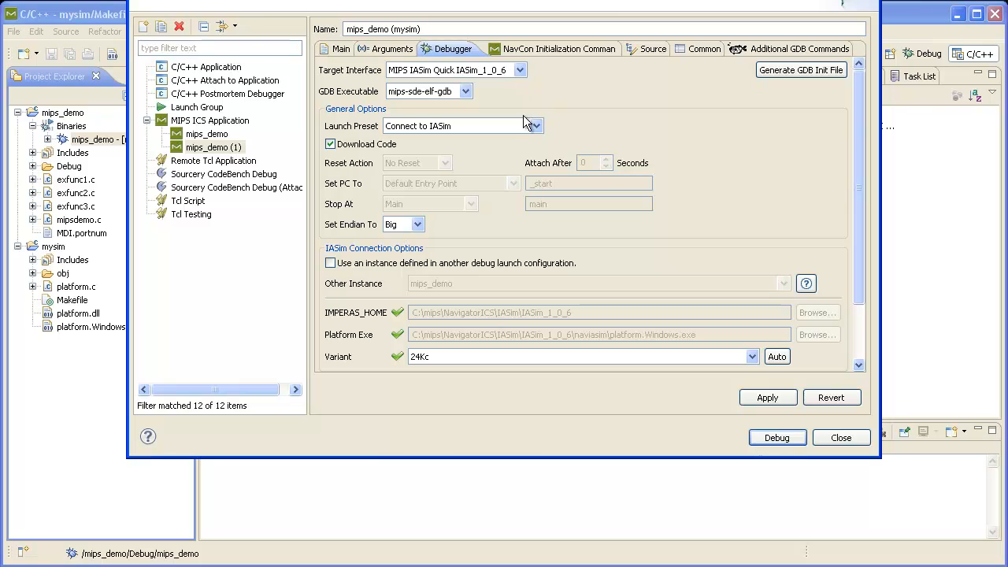
click(520, 70)
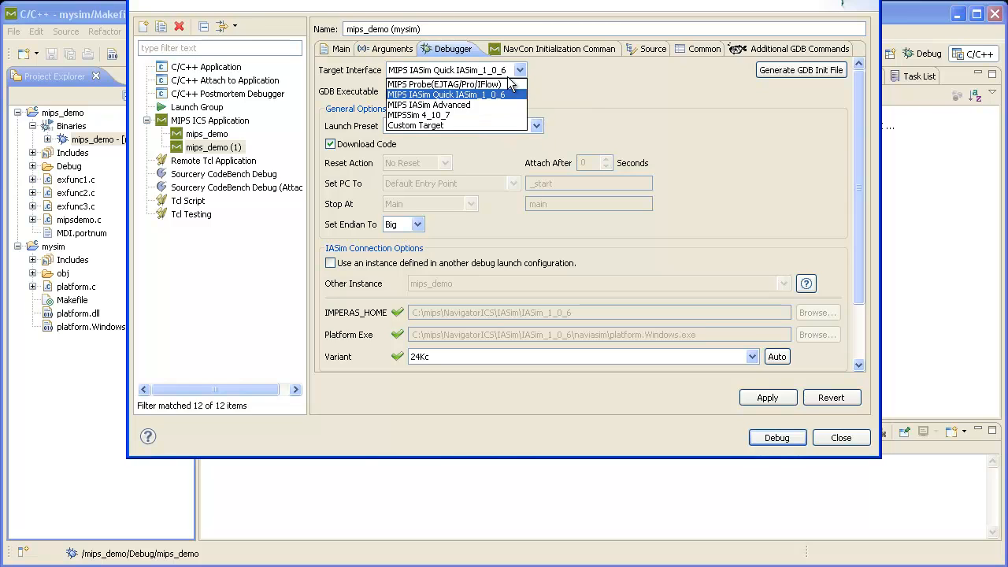
click(458, 104)
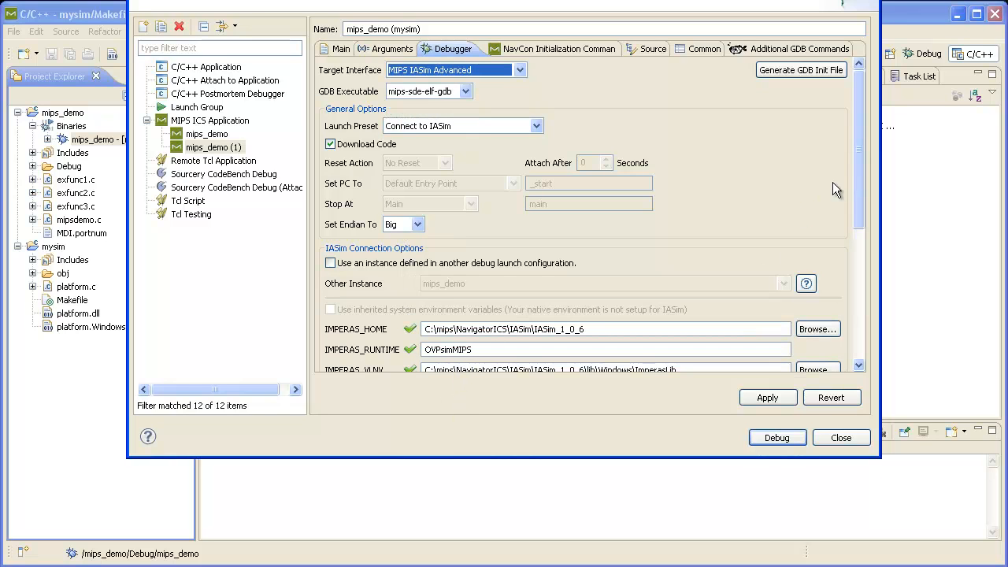
Set the Platform Exe to C:\navigator-ics-workspace\mysim\platform.Windows.exe by browsing to the mysim folder
drag(858, 162, 866, 234)
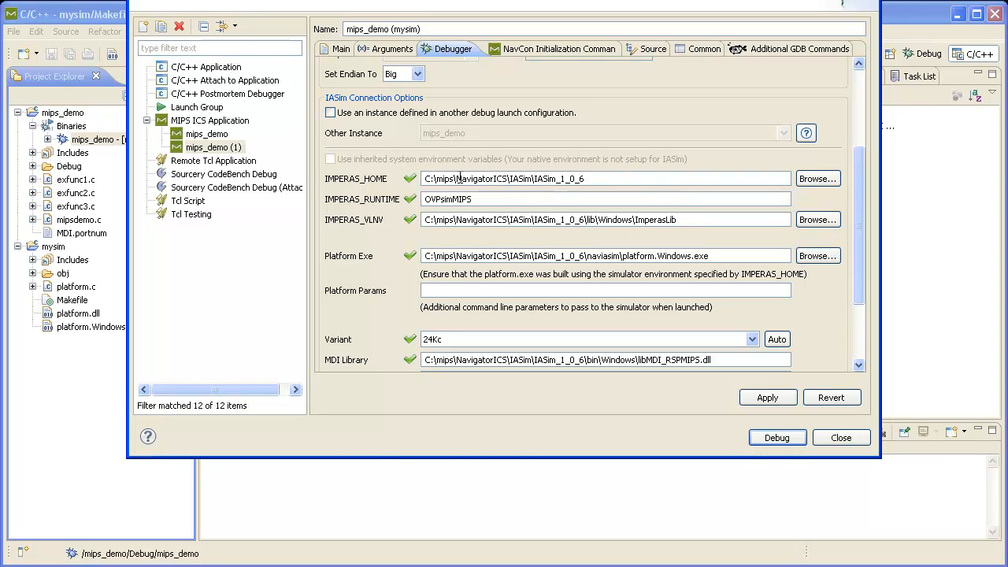
drag(603, 178, 403, 174)
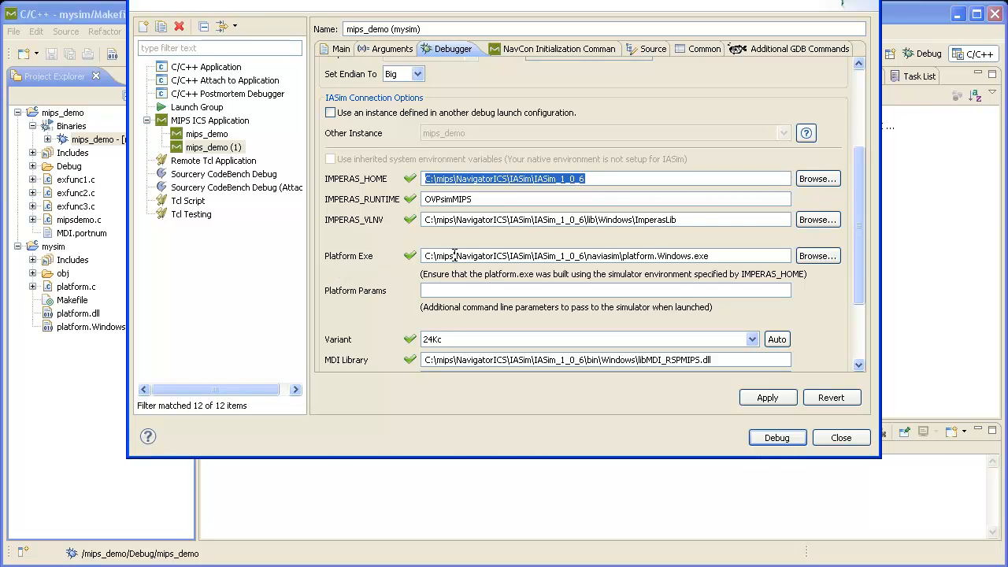
click(815, 260)
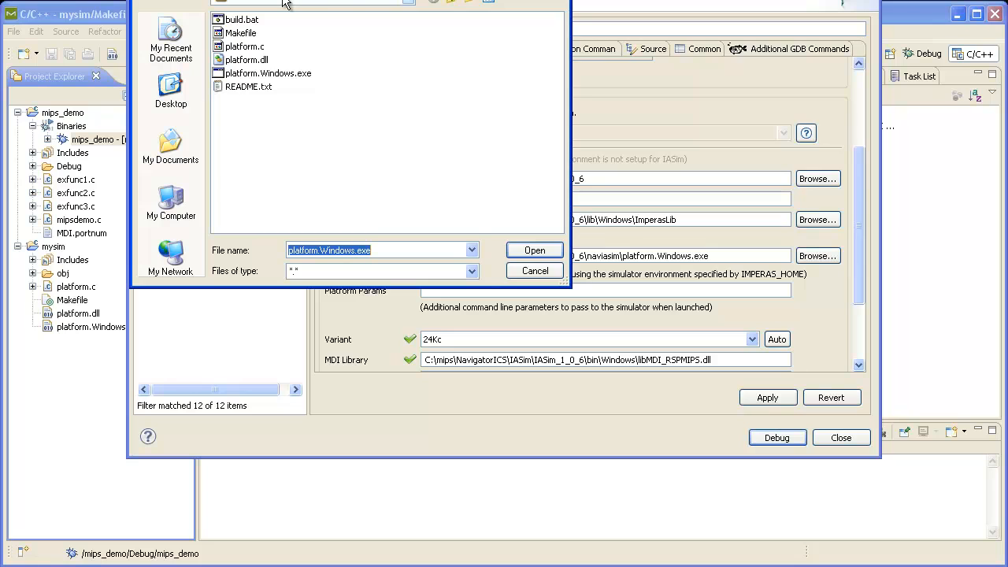
click(452, 4)
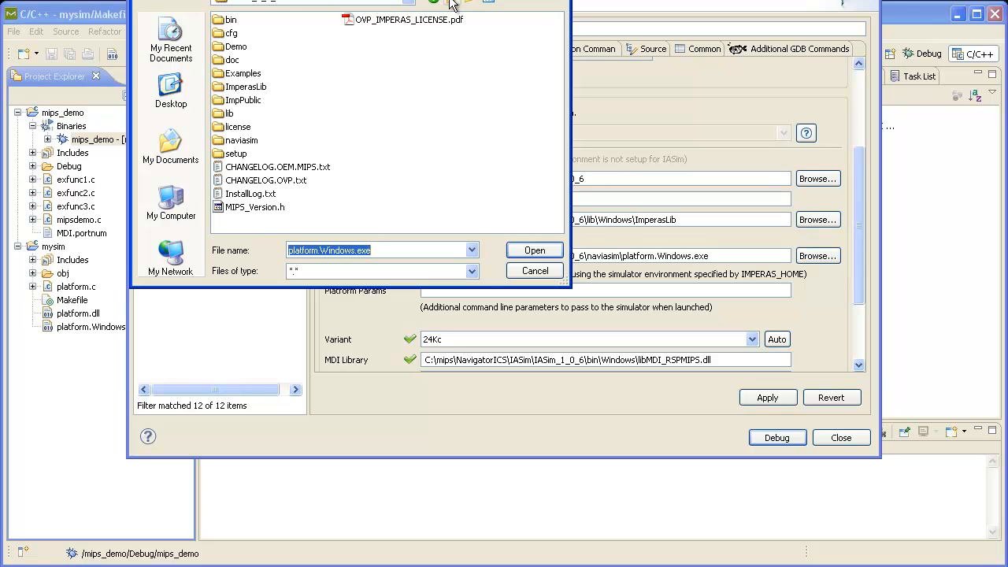
click(452, 4)
click(452, 4)
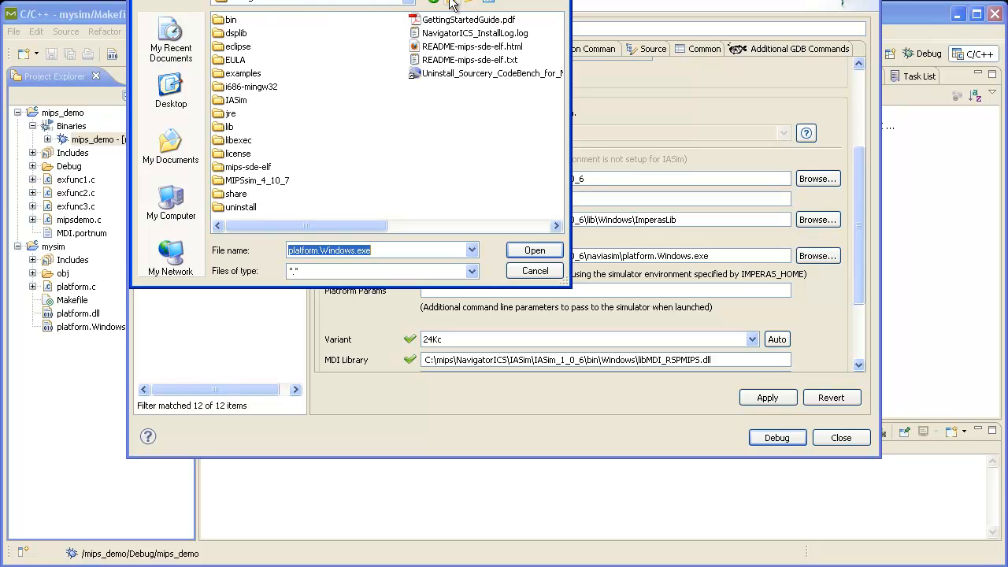
click(409, 1)
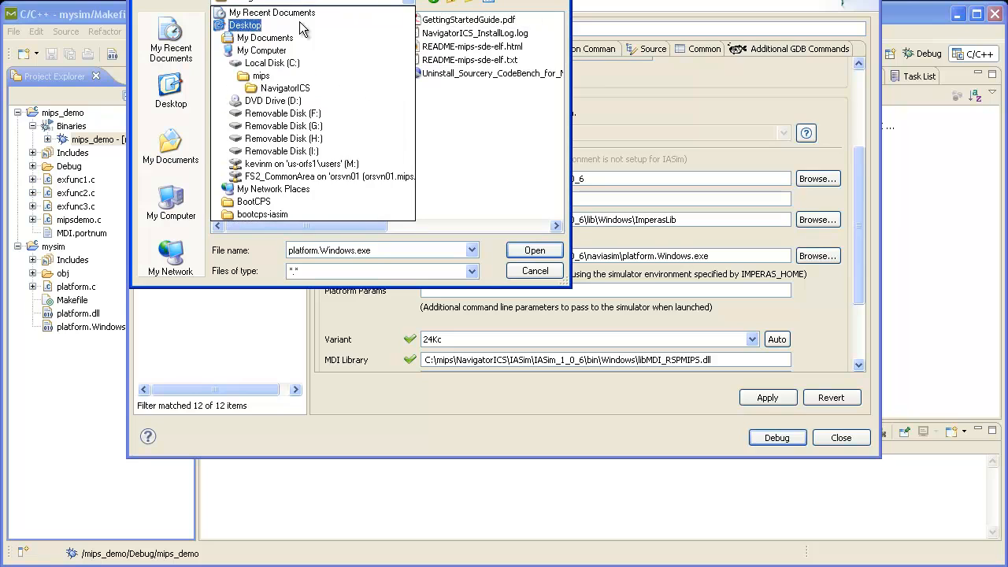
click(287, 62)
double_click(272, 140)
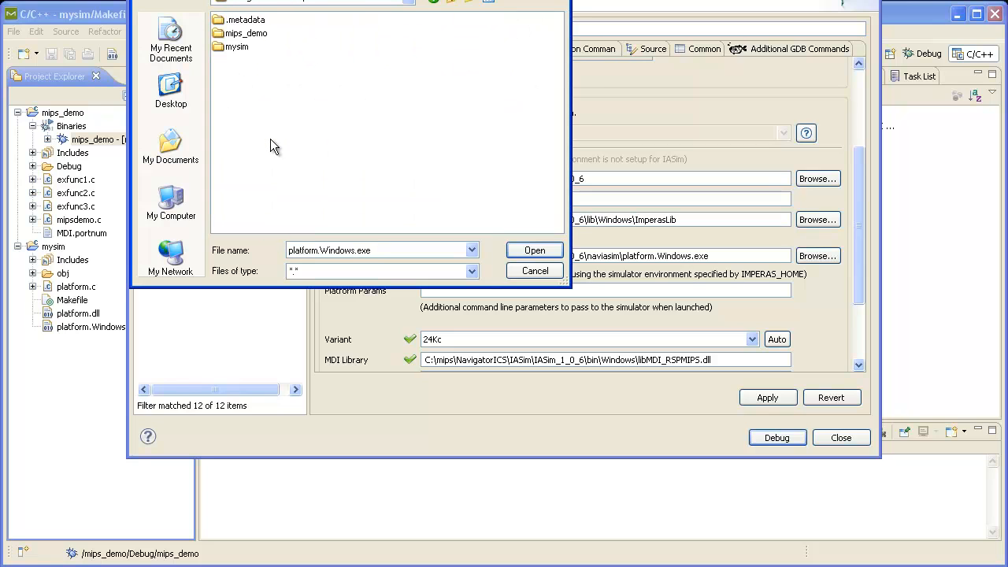
click(236, 48)
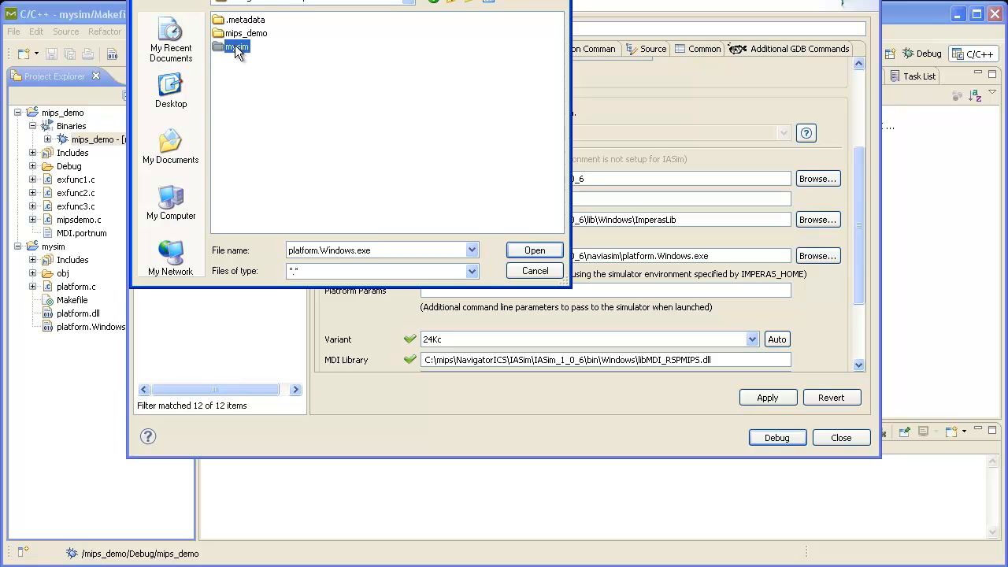
double_click(236, 48)
double_click(268, 100)
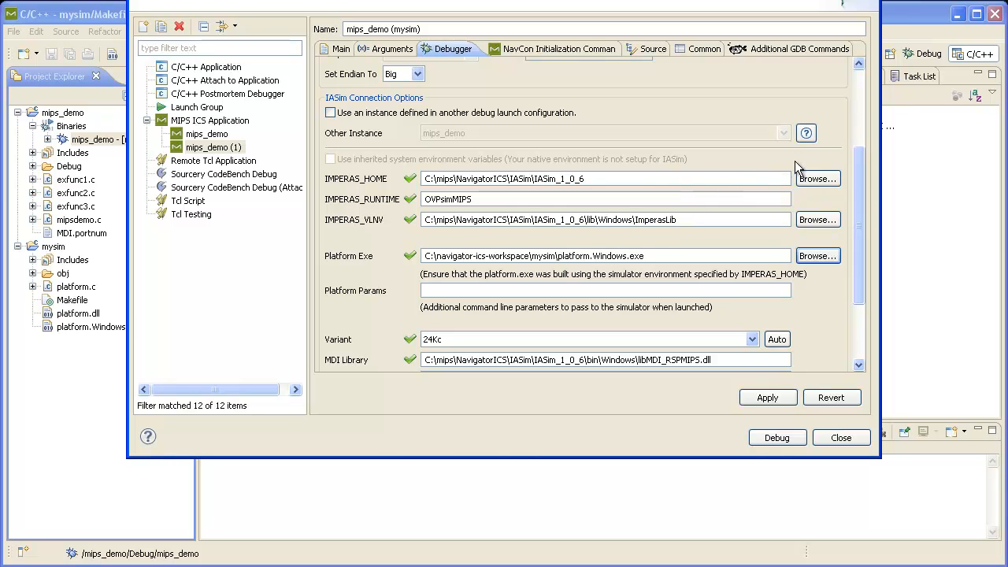
Apply the mips_demo (mysim) configuration and launch the debug session
drag(858, 175, 859, 238)
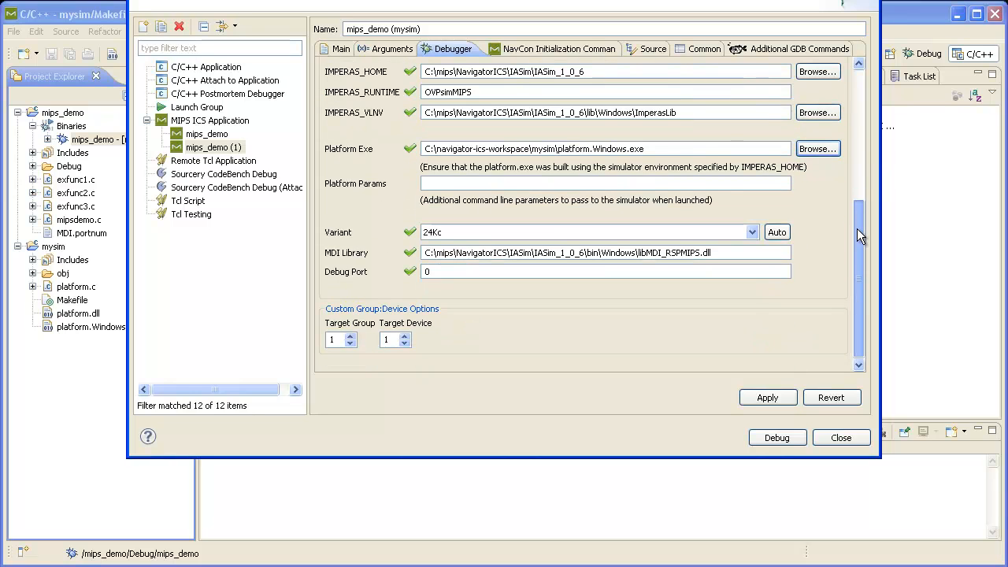
click(760, 396)
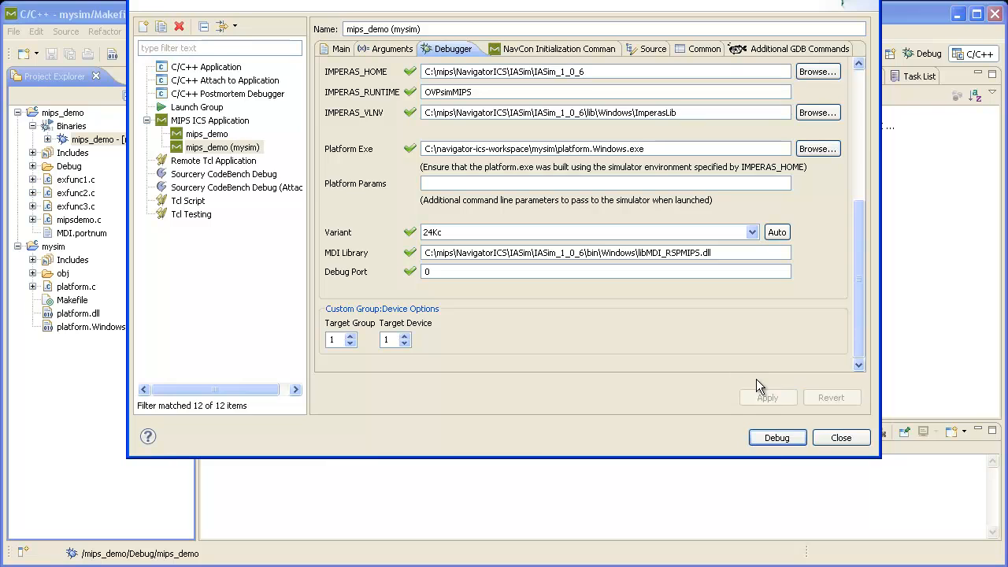
click(780, 439)
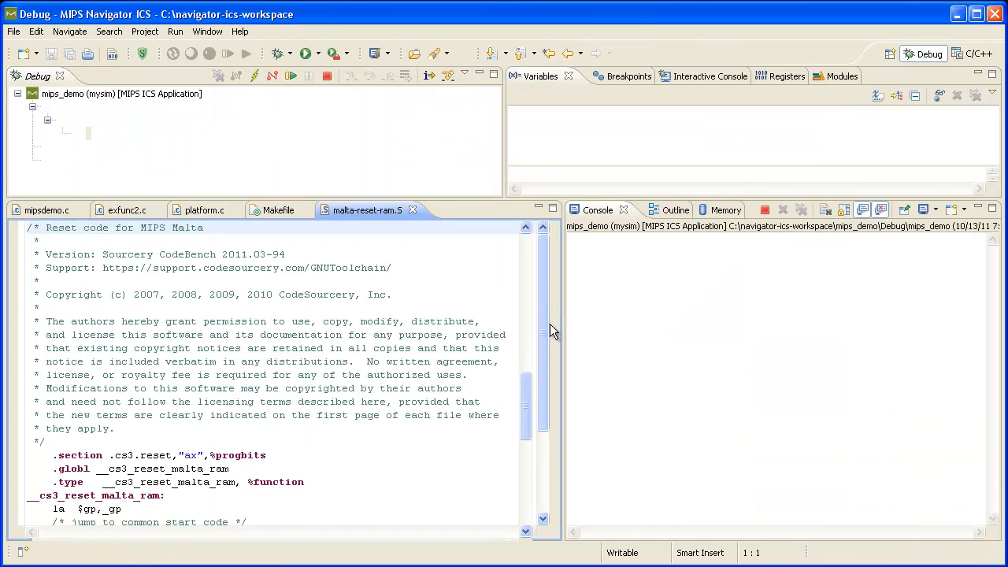
Step over four lines in main of mipsdemo.c, then terminate the debug session
click(370, 77)
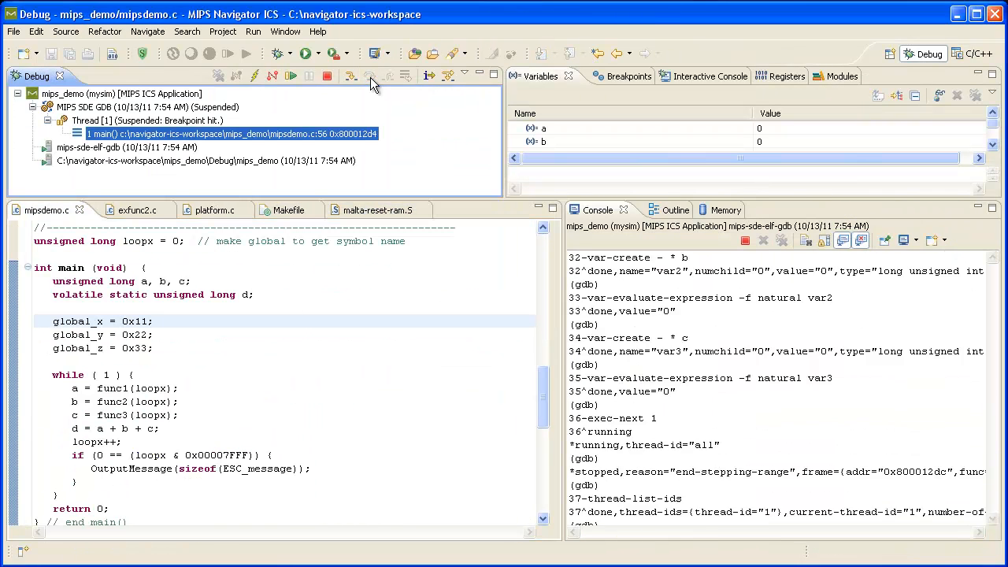
click(370, 77)
click(370, 77)
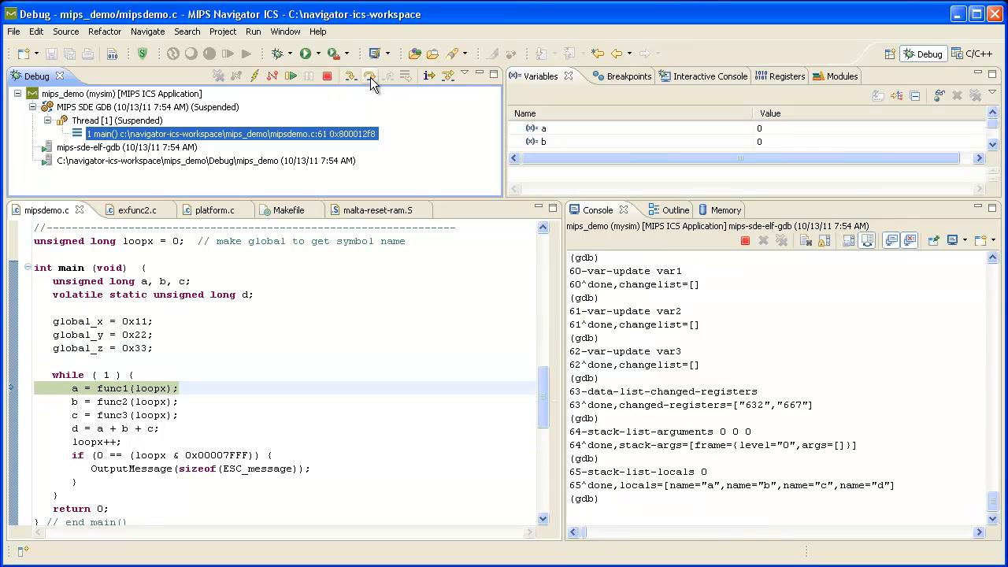
click(370, 78)
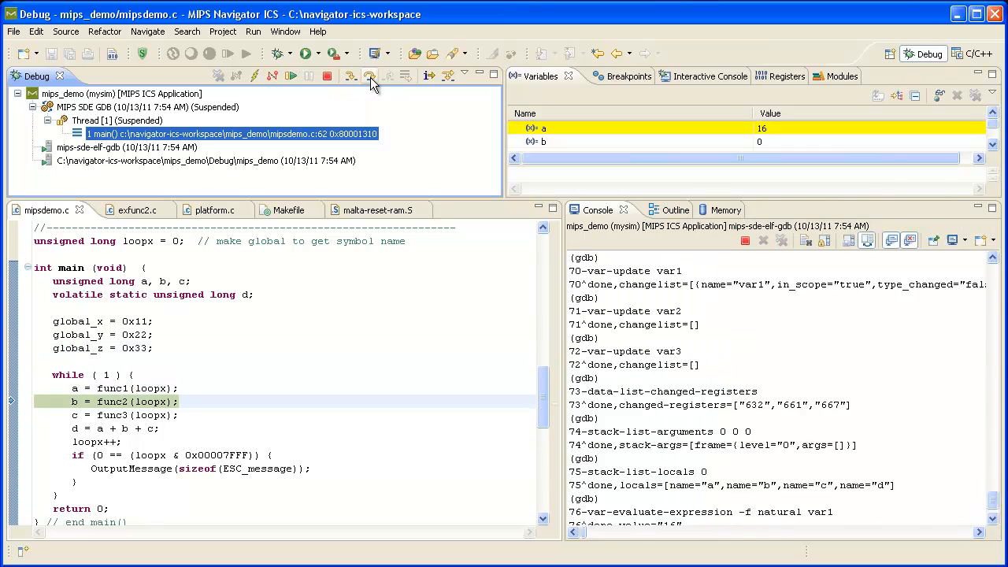
click(273, 76)
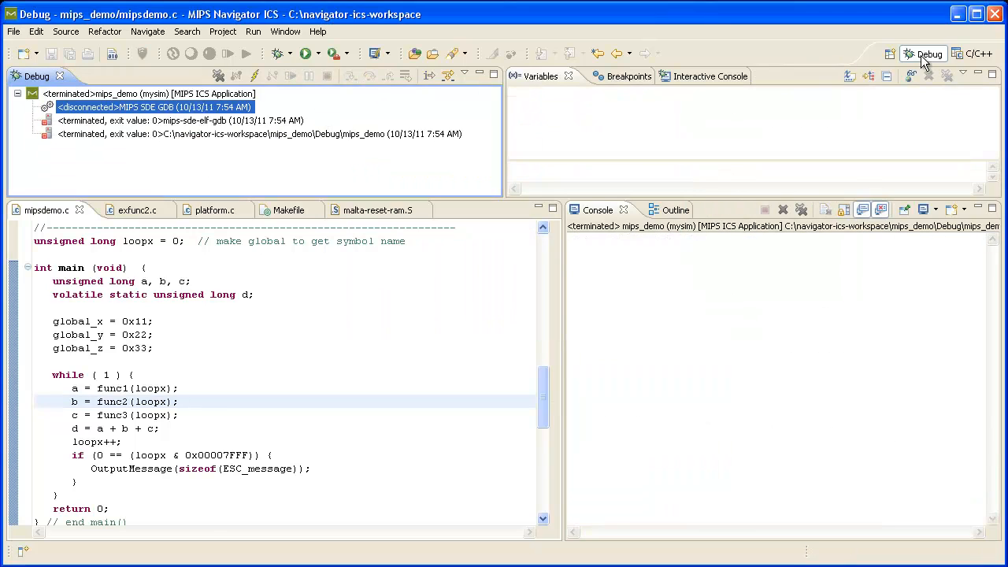
Switch back to the C/C++ perspective and select the mysim project
click(973, 54)
click(54, 247)
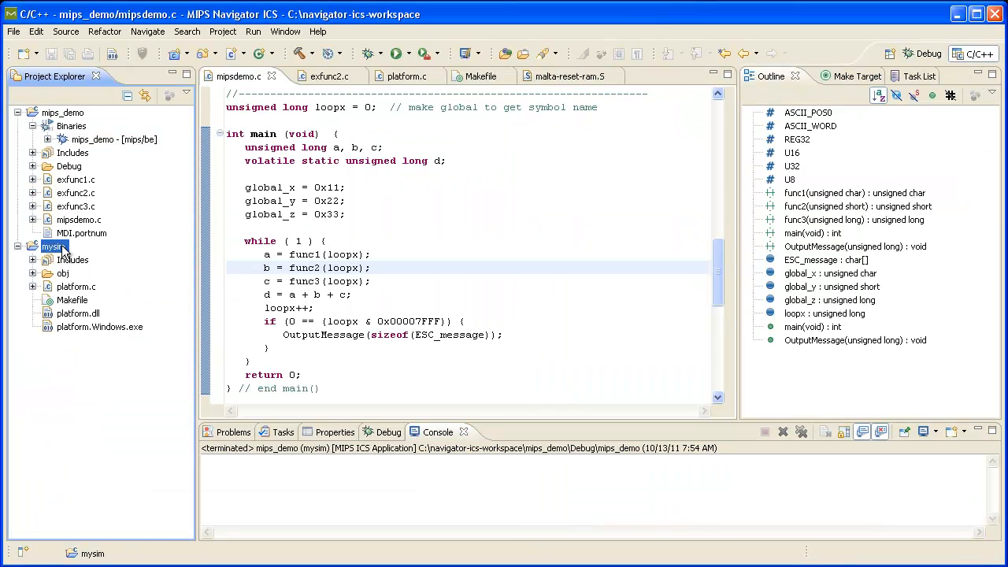